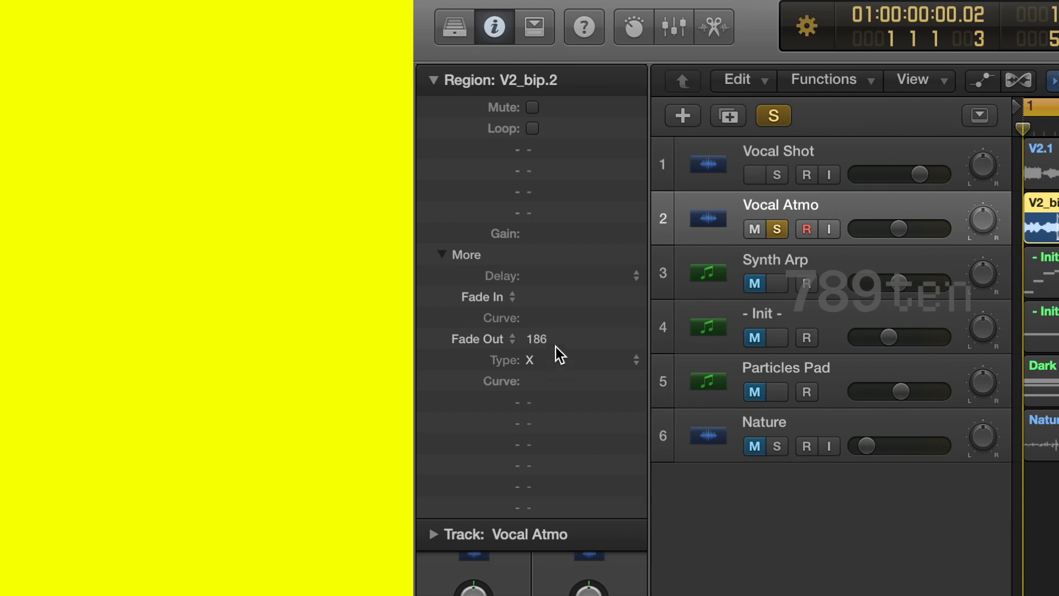
# Check the fade-out crossfade type of the Vocal Atmo region and the Parking Deck Rnd reverb settings in RC 48
pyautogui.click(556, 361)
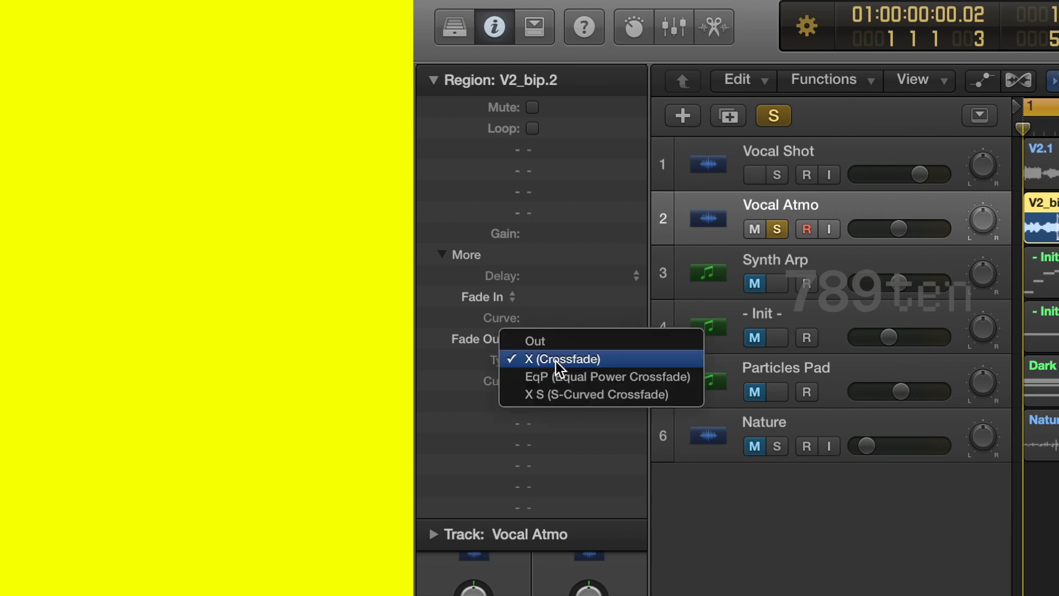
pyautogui.click(425, 43)
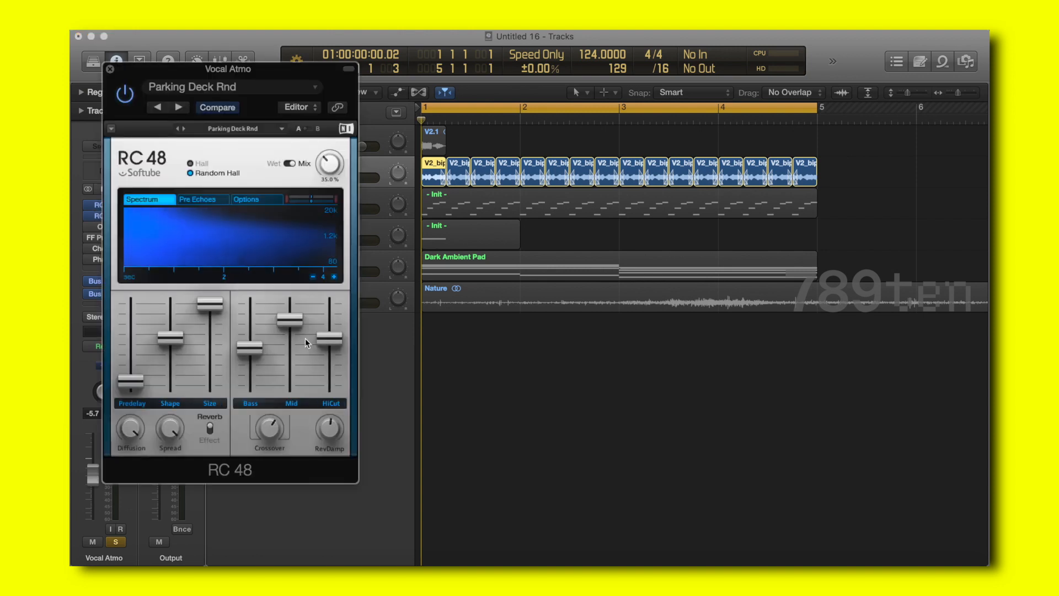
pyautogui.click(110, 69)
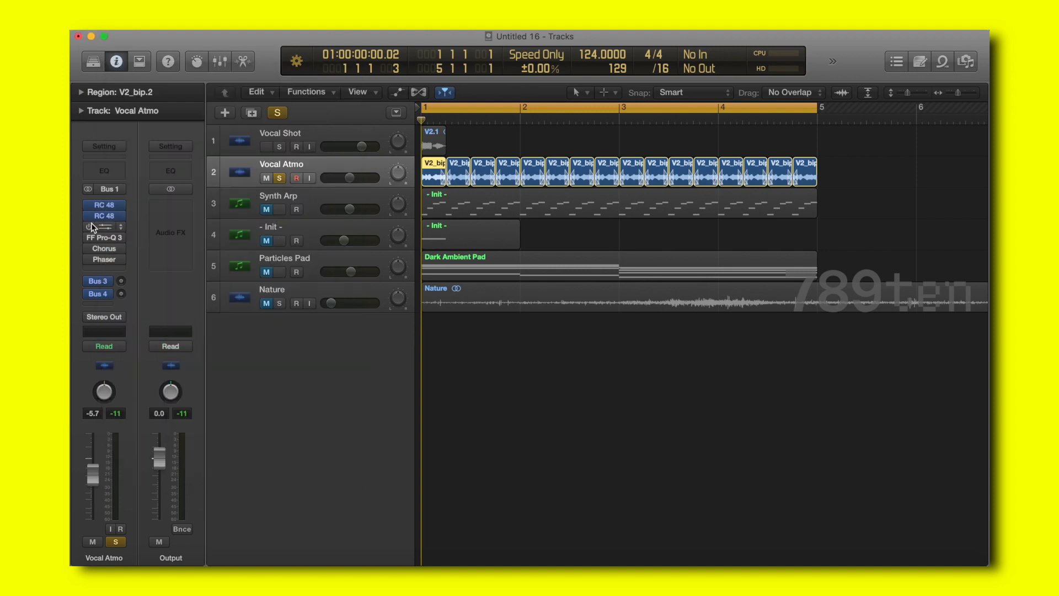
# Enable OTT and FF Pro-Q 3 on the Vocal Atmo track and review the EQ curve
pyautogui.click(104, 227)
pyautogui.click(88, 232)
pyautogui.click(88, 234)
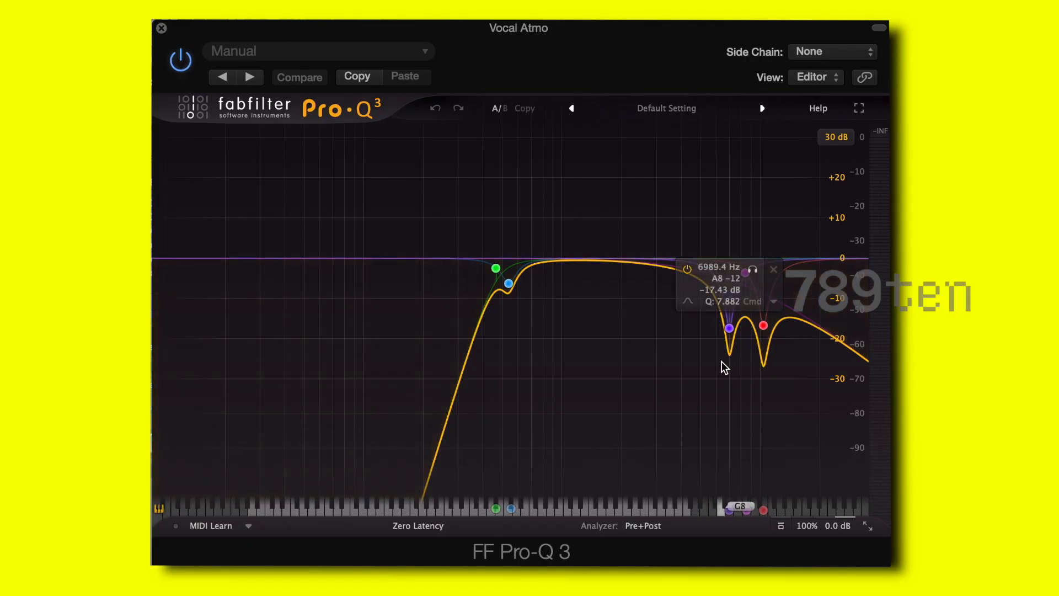
pyautogui.click(162, 28)
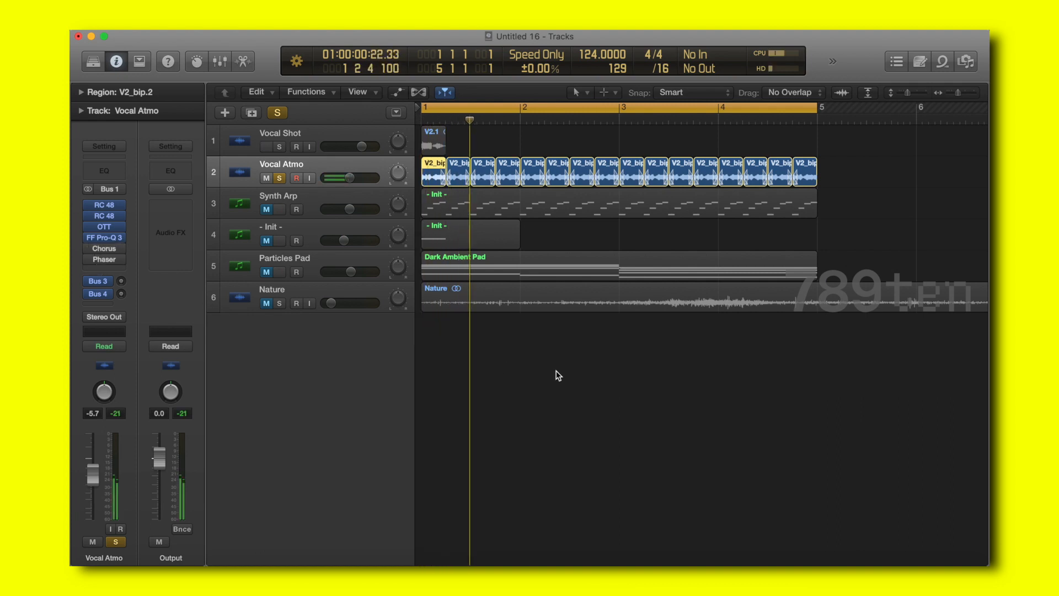
# Enable the Chorus and Phaser effects on the Vocal Atmo track and play back the result
pyautogui.moveTo(91, 250)
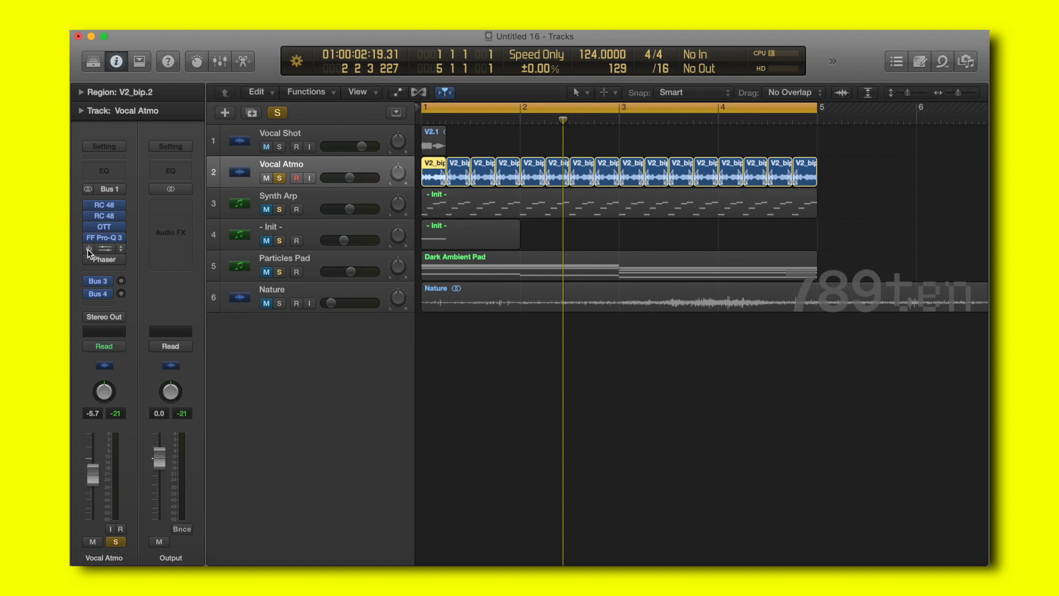
pyautogui.click(88, 260)
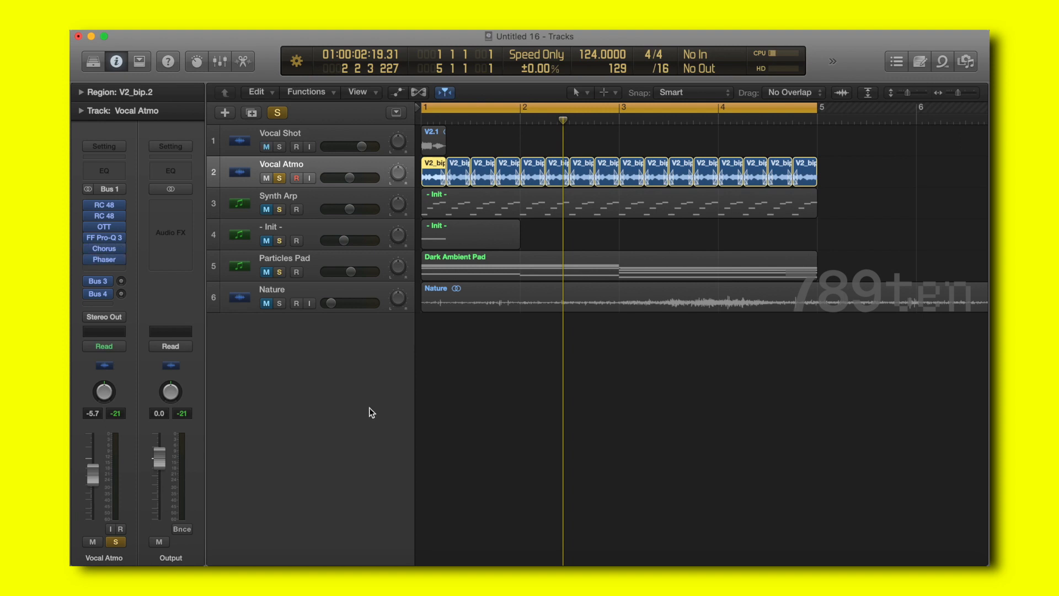
pyautogui.press('space')
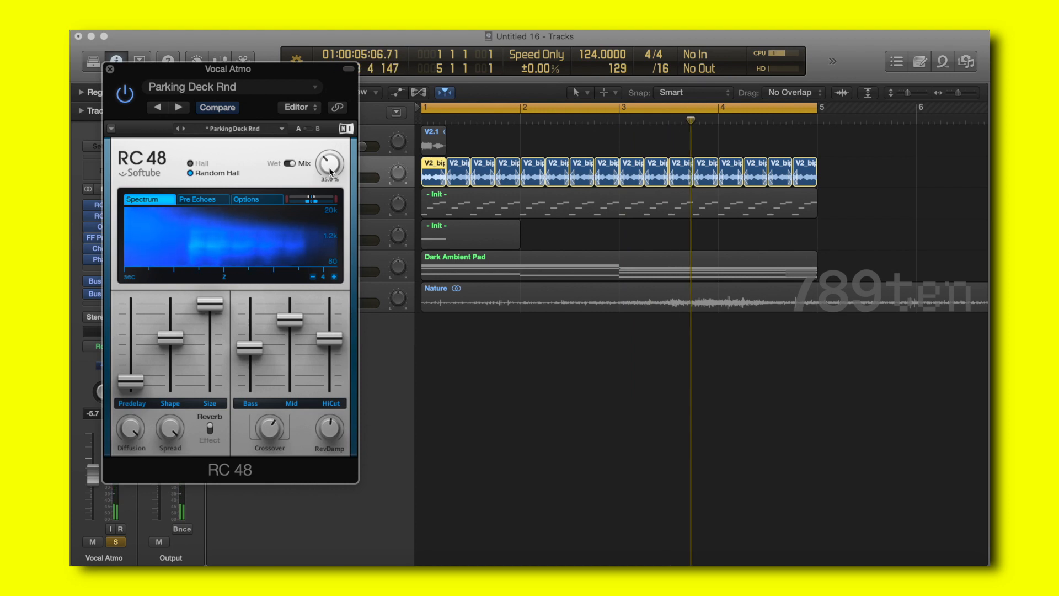
# Raise the mix of the Parking Deck Rnd reverb in RC 48 to 77% on Vocal Atmo and listen to it
pyautogui.moveTo(331, 168); pyautogui.dragTo(330, 155)
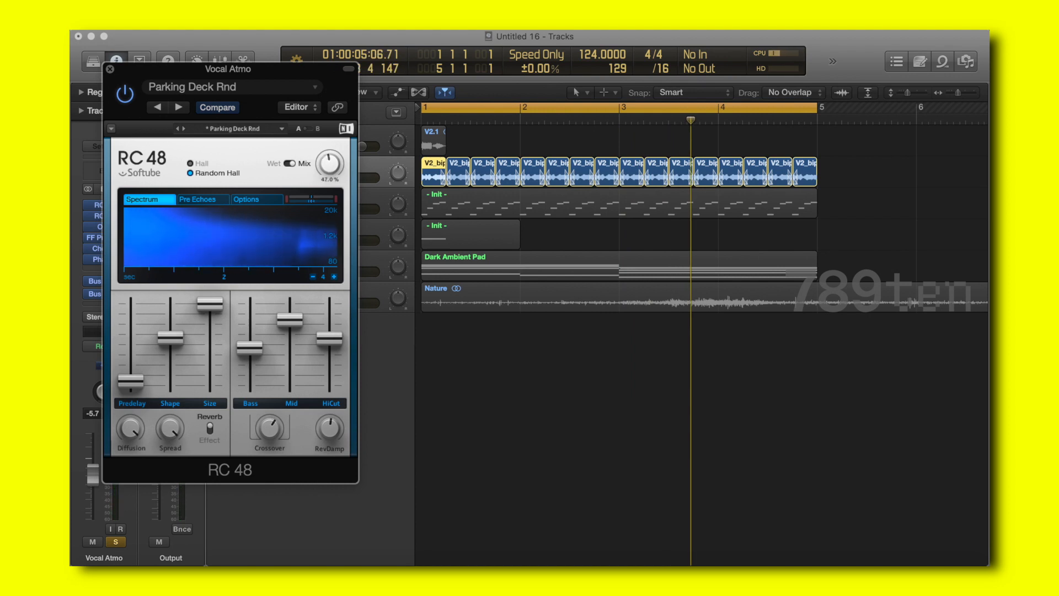
pyautogui.moveTo(330, 168); pyautogui.dragTo(330, 141)
pyautogui.press('space')
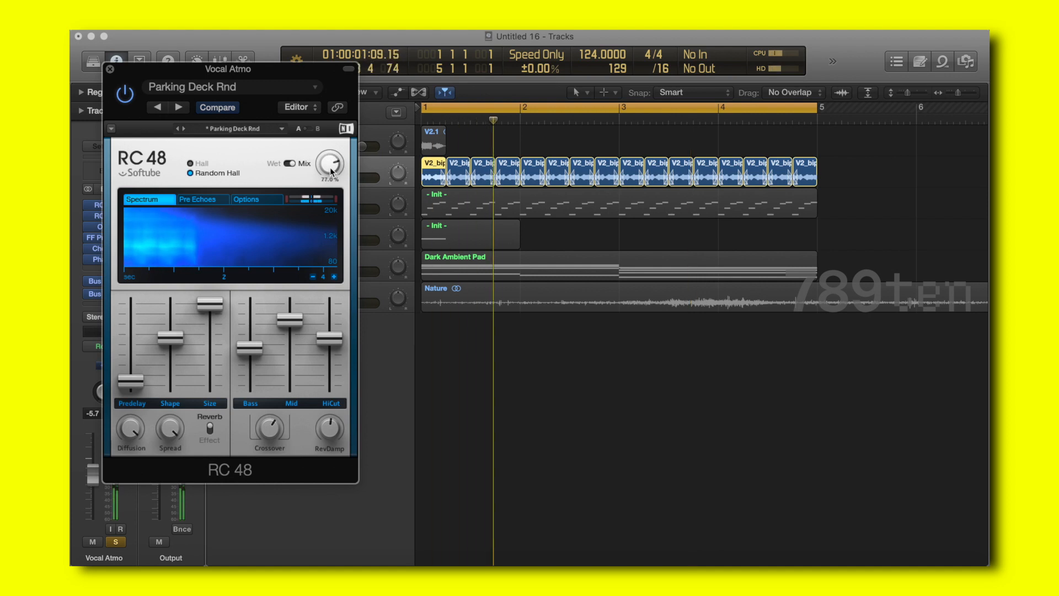
pyautogui.press('super+w')
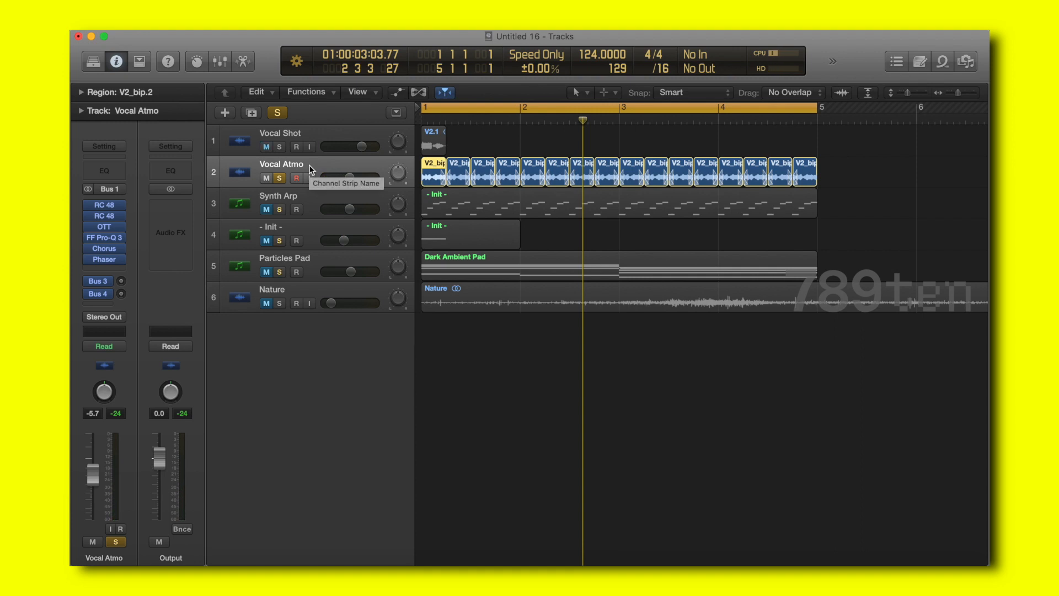
# Unsolo and mute the Vocal Atmo track, and switch to the soloed Synth Arp track with its Serum instrument
pyautogui.click(279, 178)
pyautogui.click(267, 178)
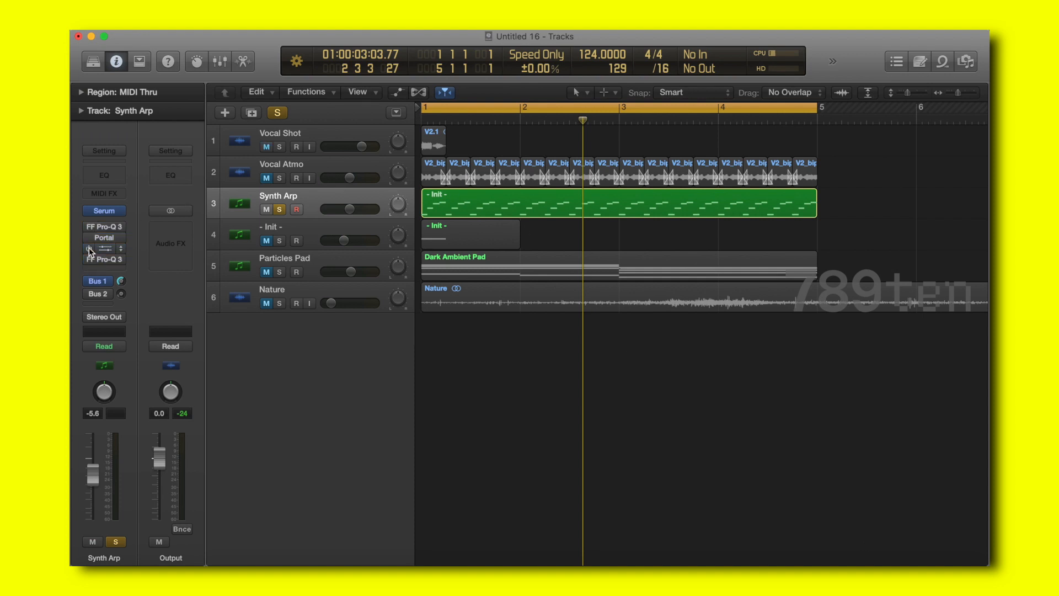
pyautogui.click(91, 210)
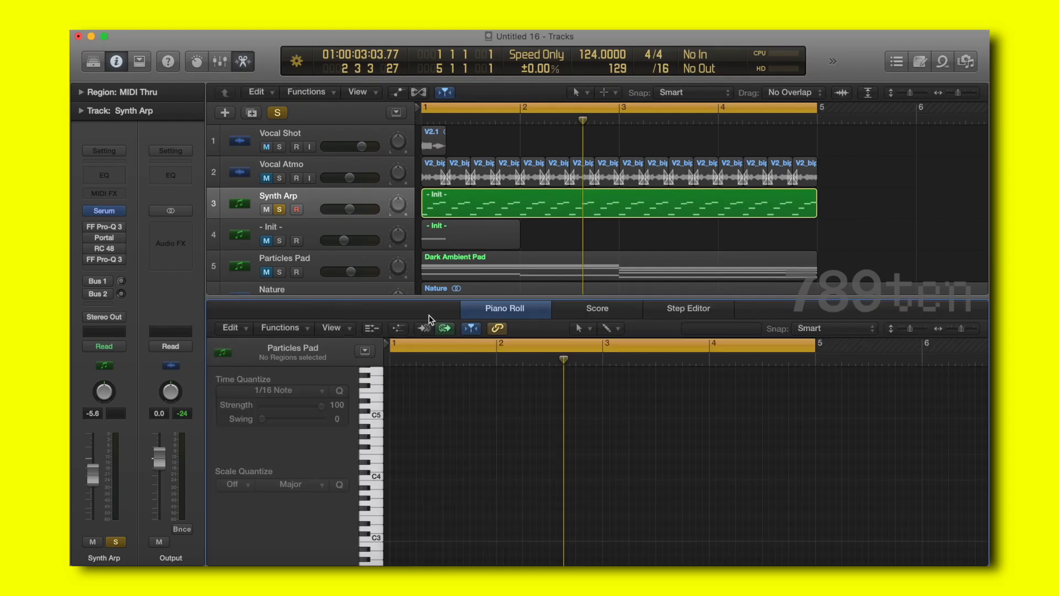
# Examine the Synth Arp region's notes in the Piano Roll during playback, and close the editor
pyautogui.click(514, 201)
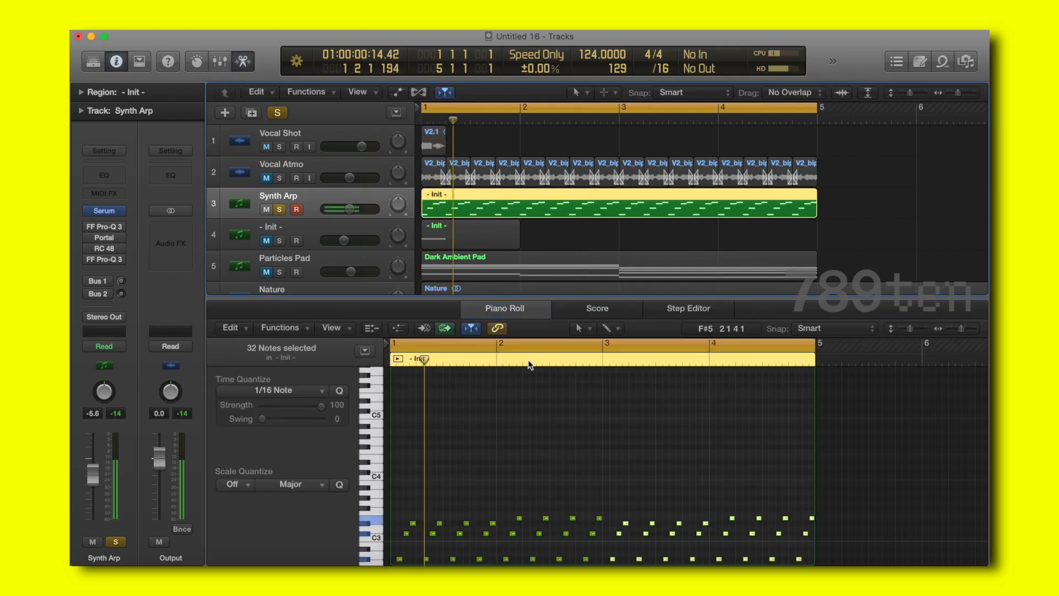
pyautogui.scroll(-3, 516, 423)
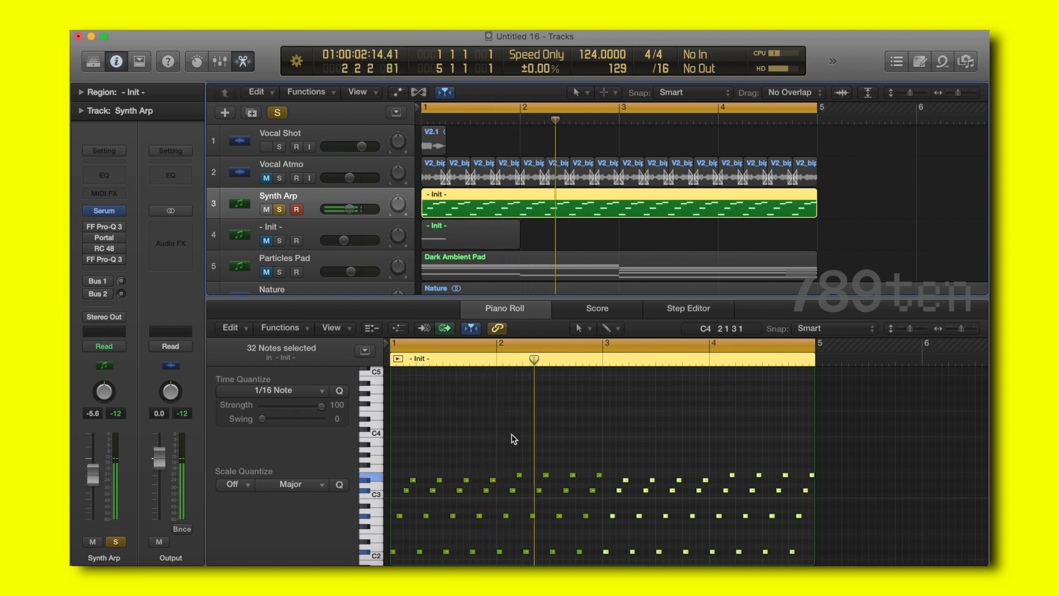
pyautogui.doubleClick(538, 303)
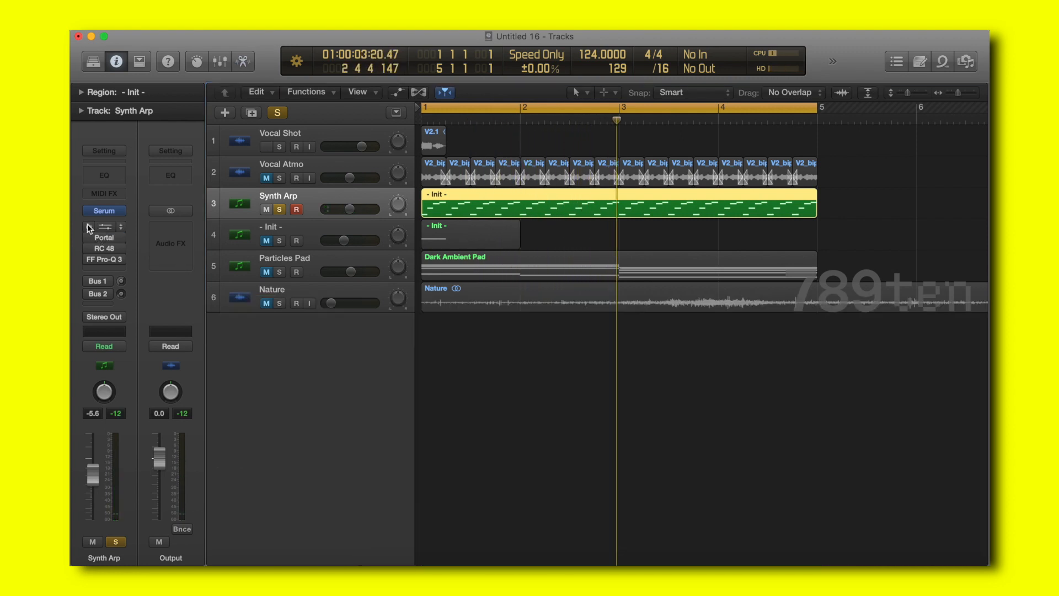
# Enable FF Pro-Q 3 and the Portal granular effect with the Grain Runner preset on Synth Arp, reviewing their settings and playing the result
pyautogui.click(89, 226)
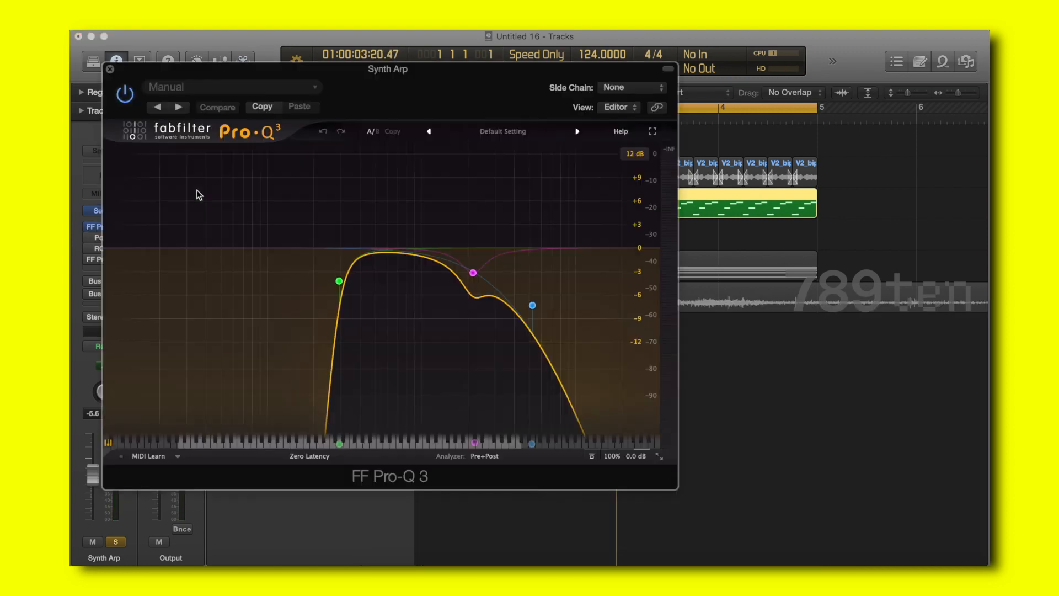
pyautogui.click(110, 70)
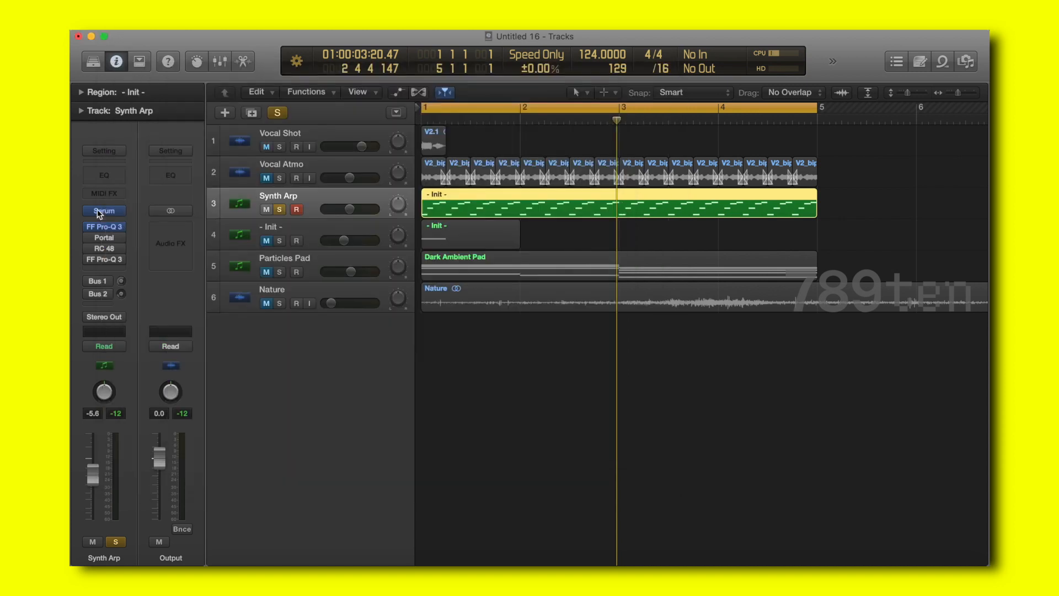
pyautogui.click(102, 236)
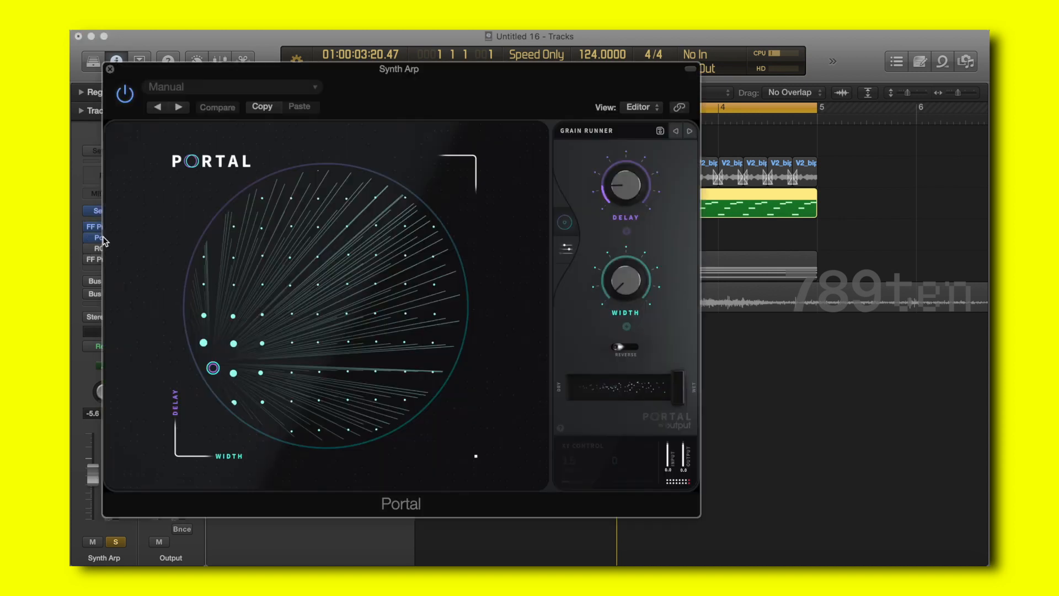
pyautogui.moveTo(389, 82); pyautogui.dragTo(432, 104)
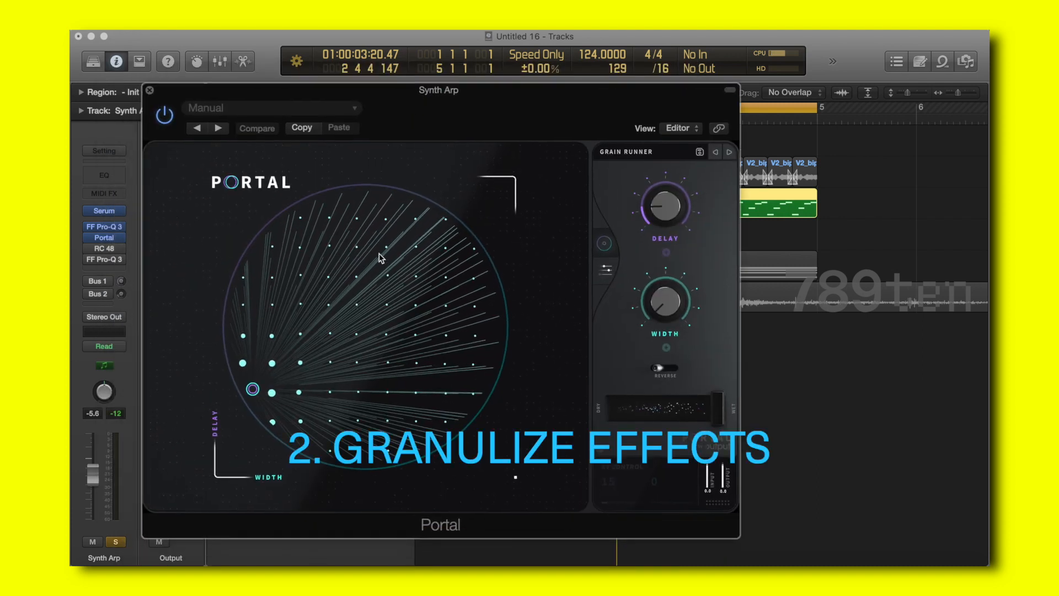
pyautogui.moveTo(505, 107); pyautogui.dragTo(558, 91)
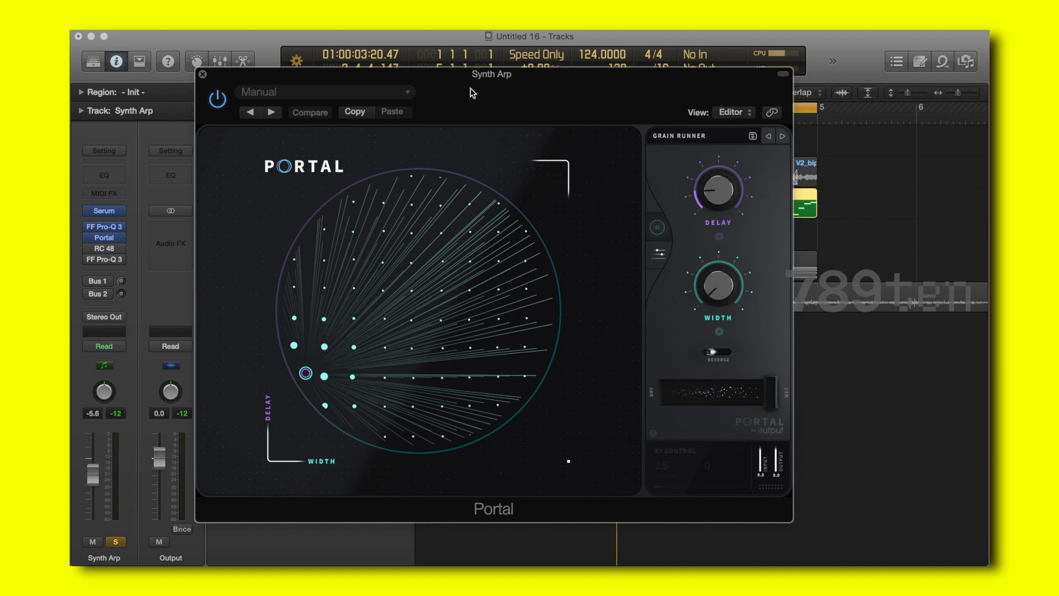
pyautogui.click(202, 74)
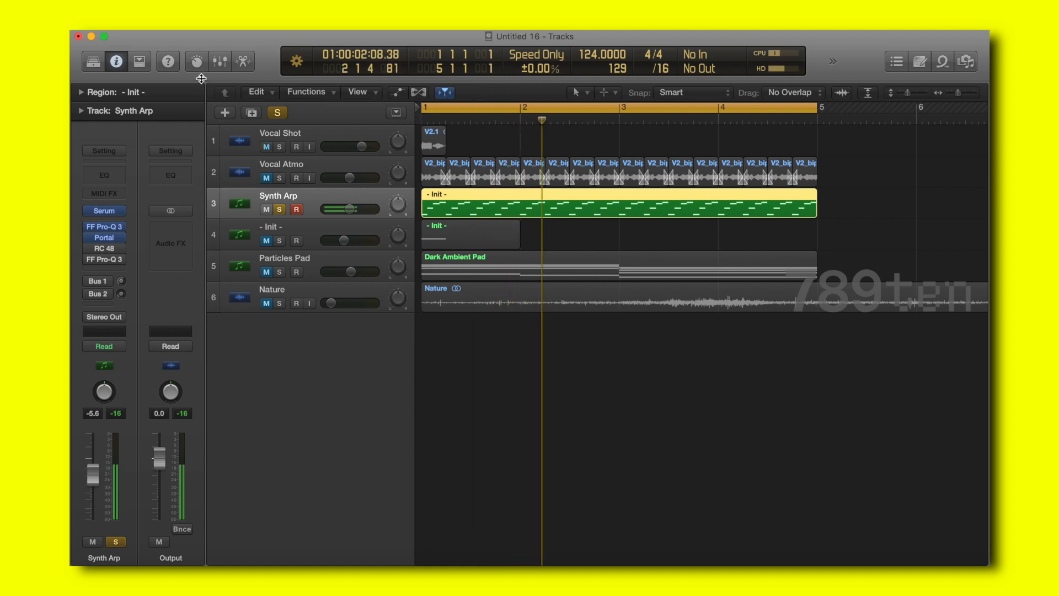
pyautogui.press('space')
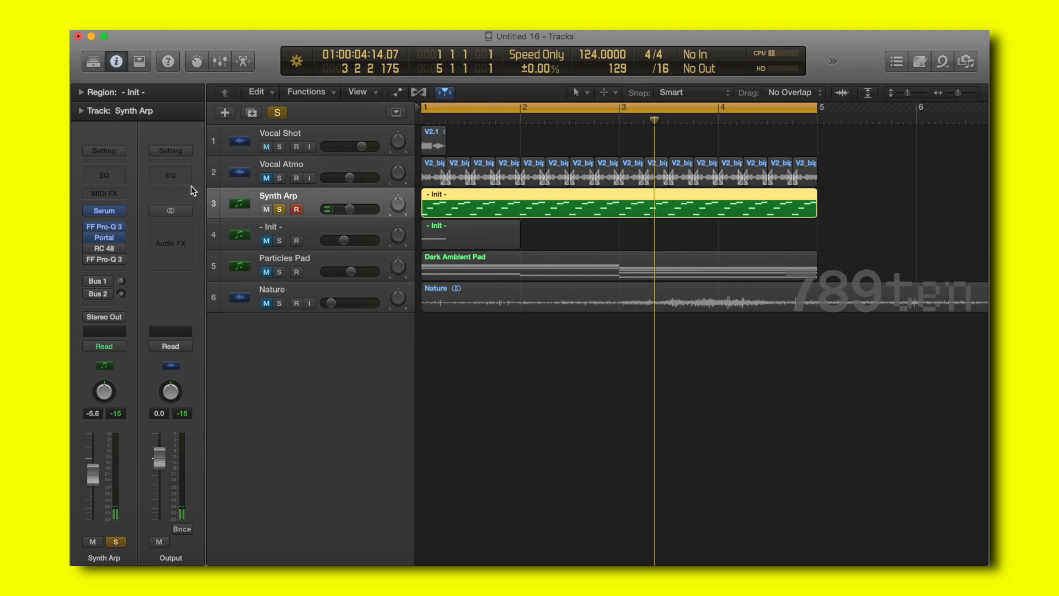
# Enable RC 48, the second FF Pro-Q 3 and the Bus 1 send on the Synth Arp track
pyautogui.click(108, 259)
pyautogui.click(109, 69)
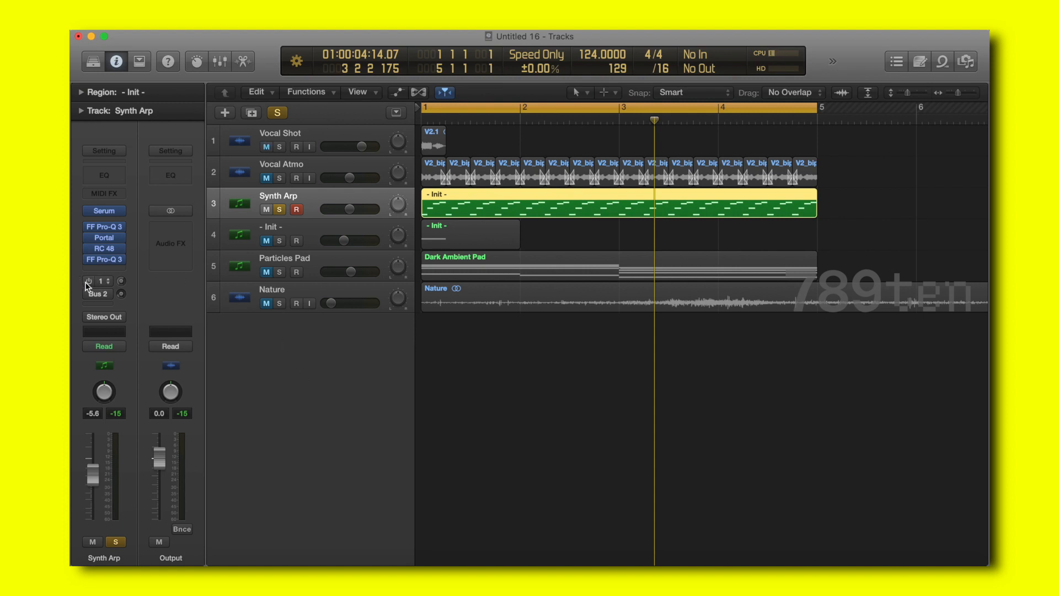
pyautogui.click(113, 282)
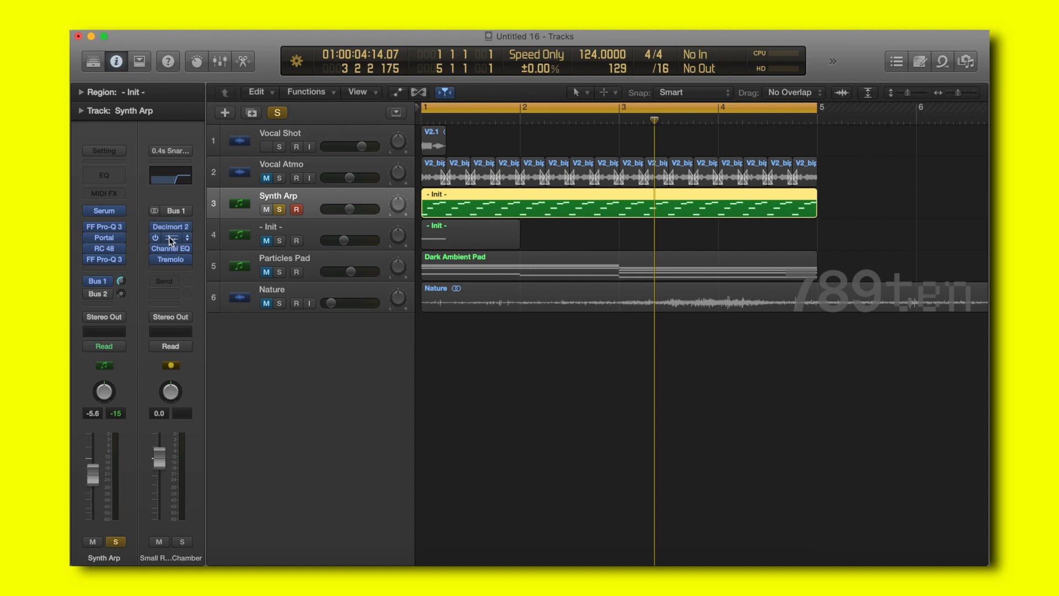
# Review the Channel EQ and Tremolo settings on the Bus 1 effects channel
pyautogui.click(170, 175)
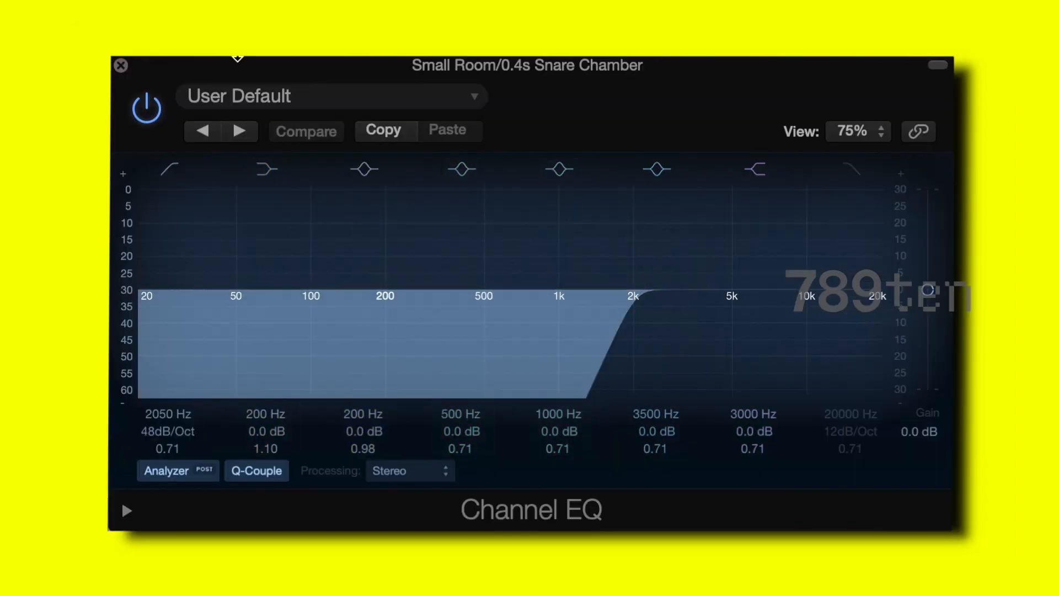
pyautogui.click(120, 65)
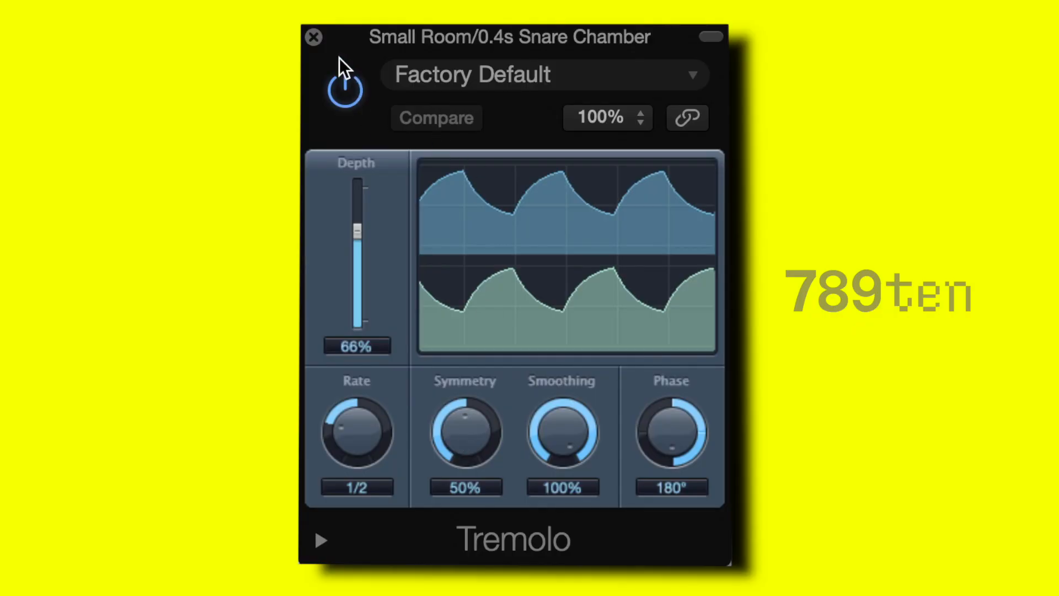
pyautogui.click(313, 35)
# Play the Synth Arp track from the start to hear its full effects chain, and stop playback
pyautogui.click(528, 371)
pyautogui.press('Return')
pyautogui.press('space')
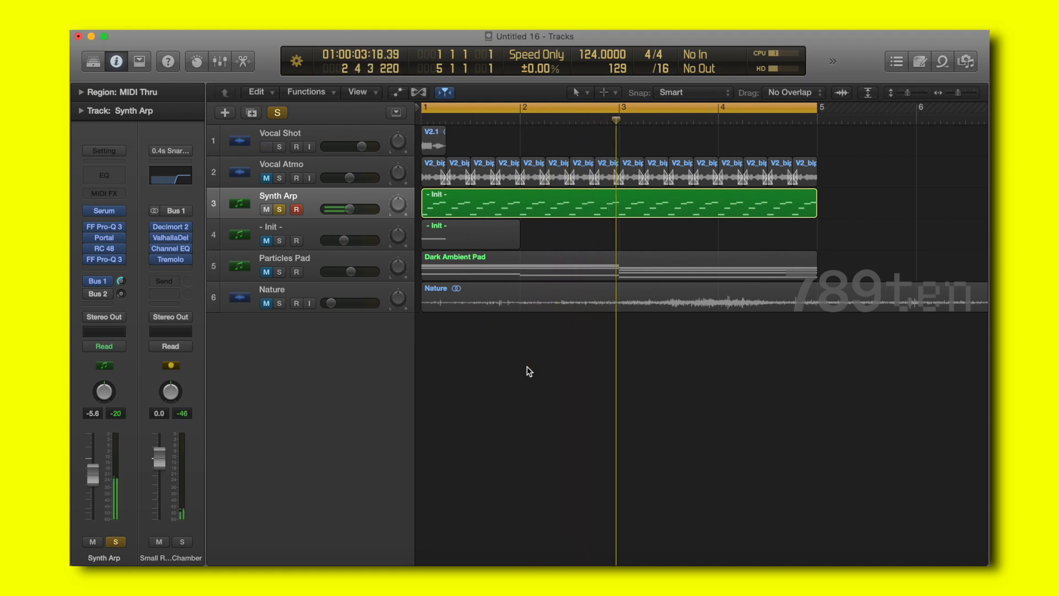
pyautogui.press('space')
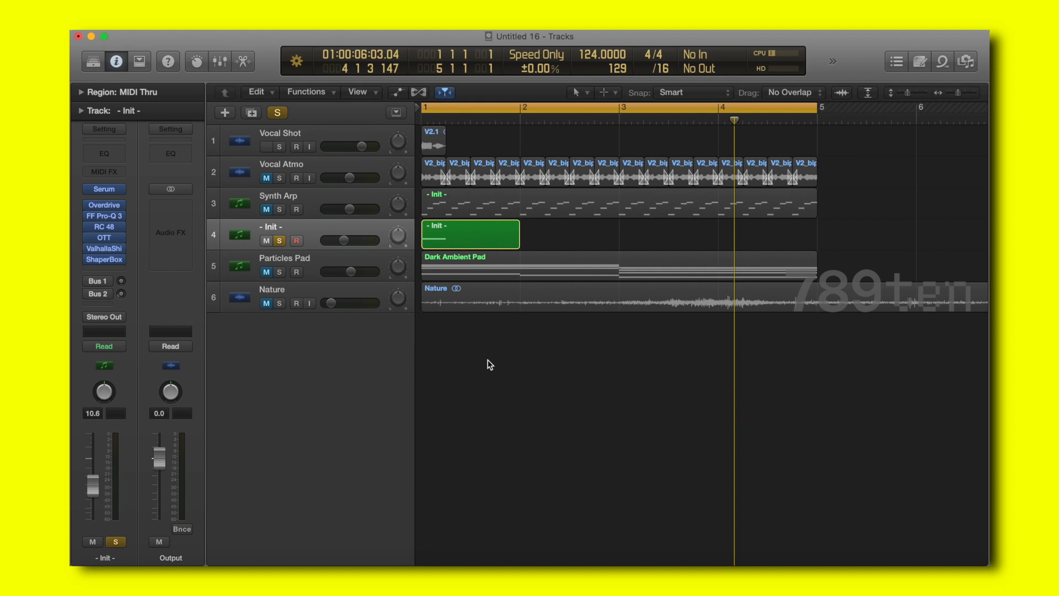
# Review the ShaperBox 16th stutter volume shape and the Serum sine patch on the - Init - track
pyautogui.moveTo(95, 199)
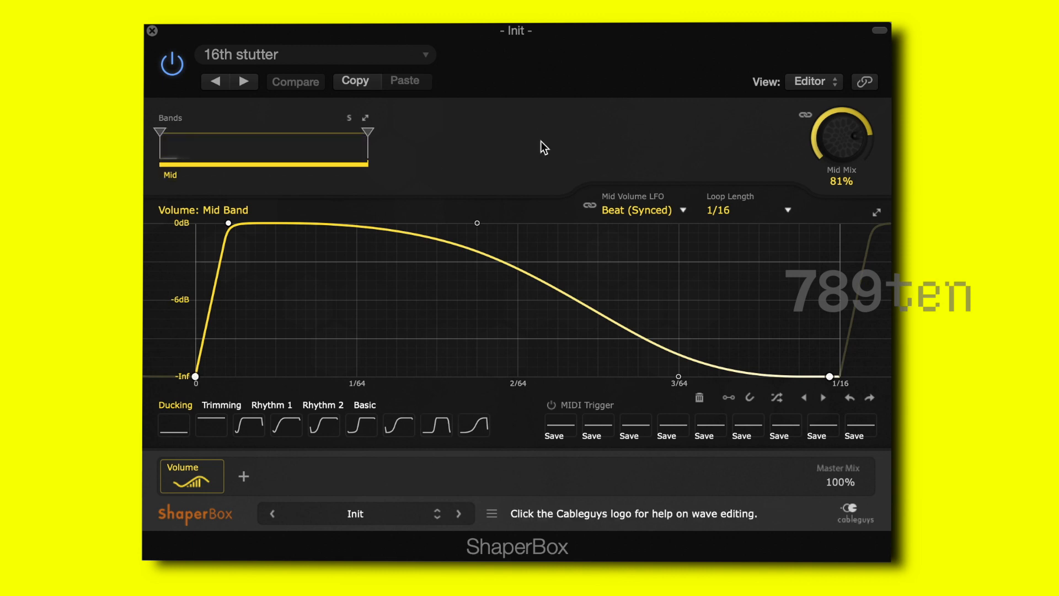
pyautogui.click(152, 30)
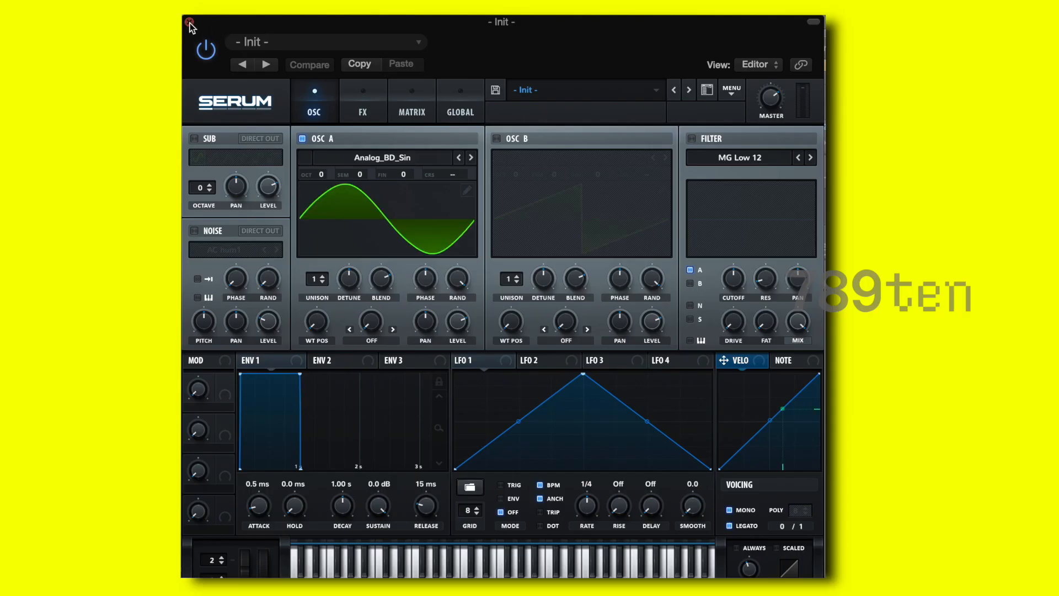
pyautogui.click(189, 25)
# Enable Overdrive, FF Pro-Q 3 and RC 48 on the - Init - track, reviewing the Overdrive and EQ settings
pyautogui.click(88, 205)
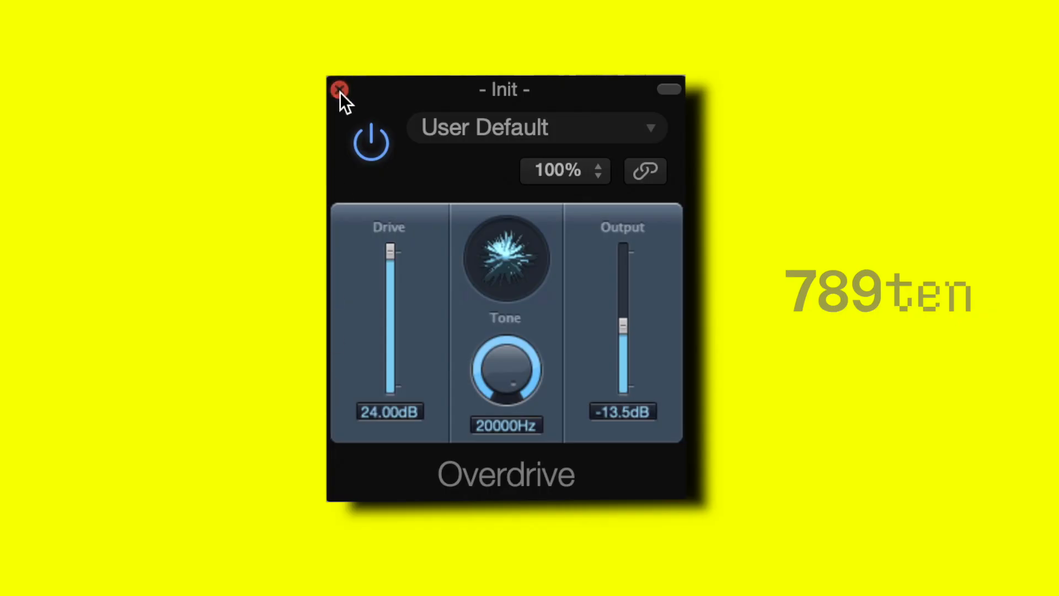
pyautogui.click(339, 89)
pyautogui.click(105, 216)
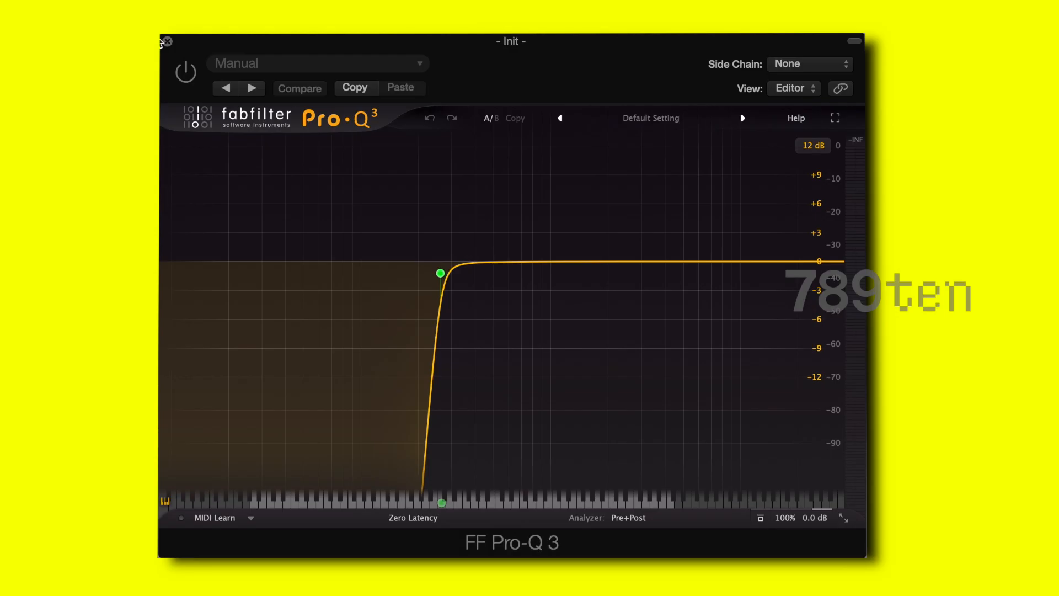
pyautogui.click(167, 42)
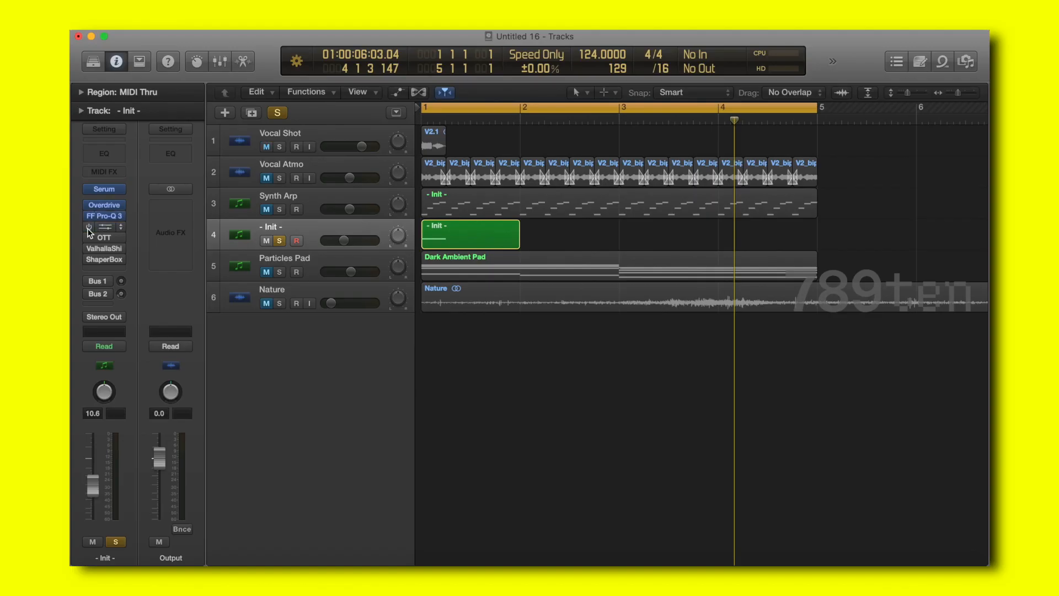
pyautogui.click(87, 227)
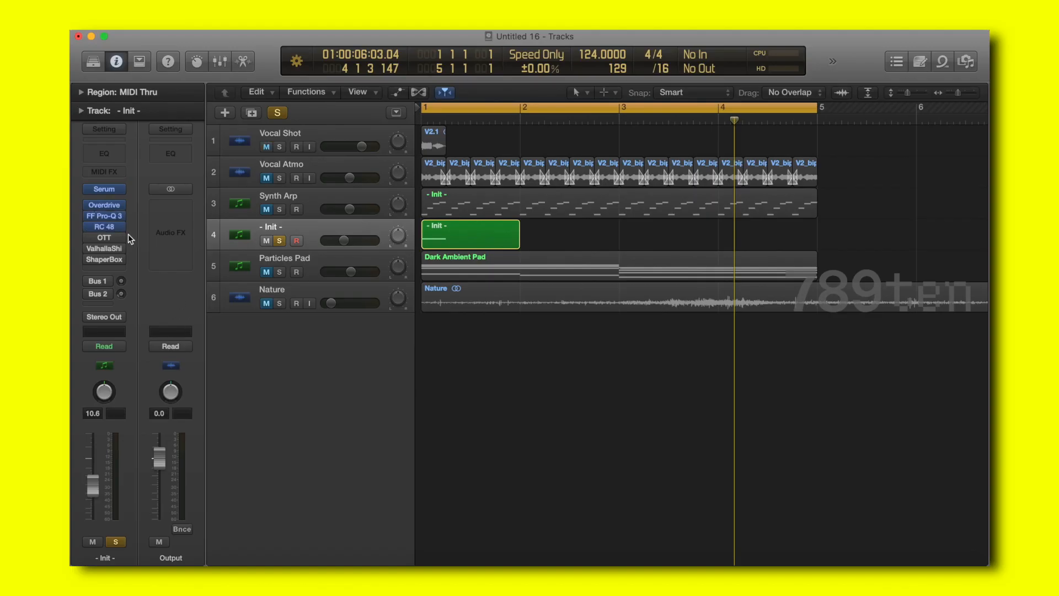
# Enable OTT and ValhallaShimmer on the - Init - track and play it to hear both effects
pyautogui.click(94, 250)
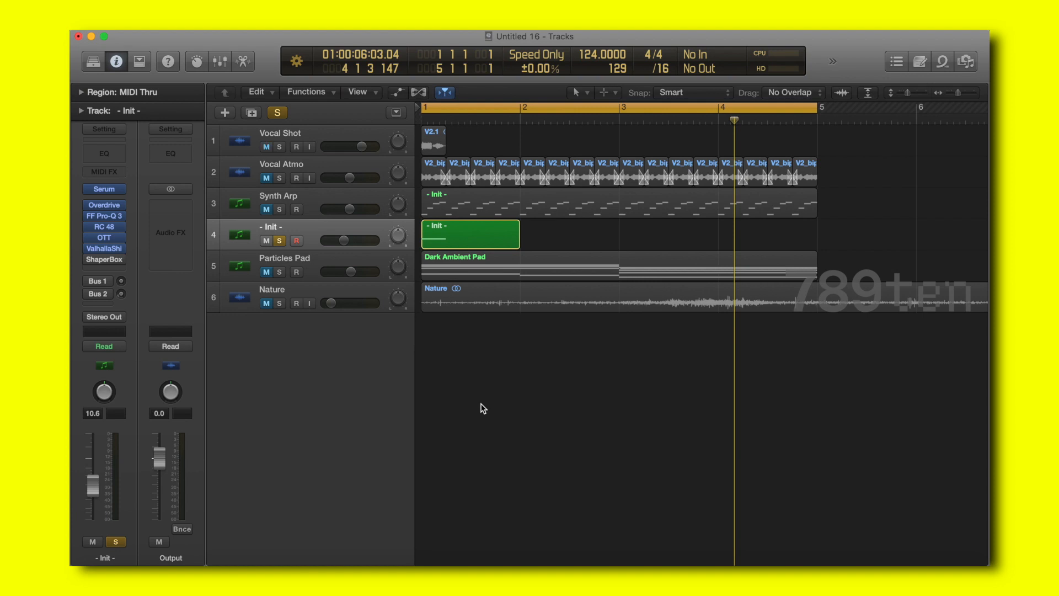
pyautogui.press('space')
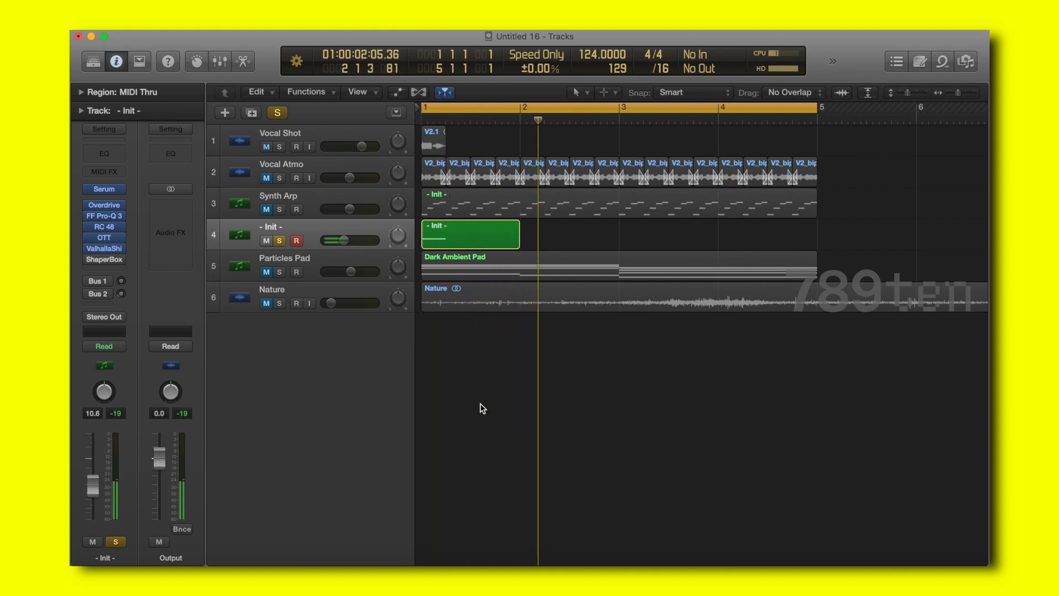
pyautogui.click(93, 542)
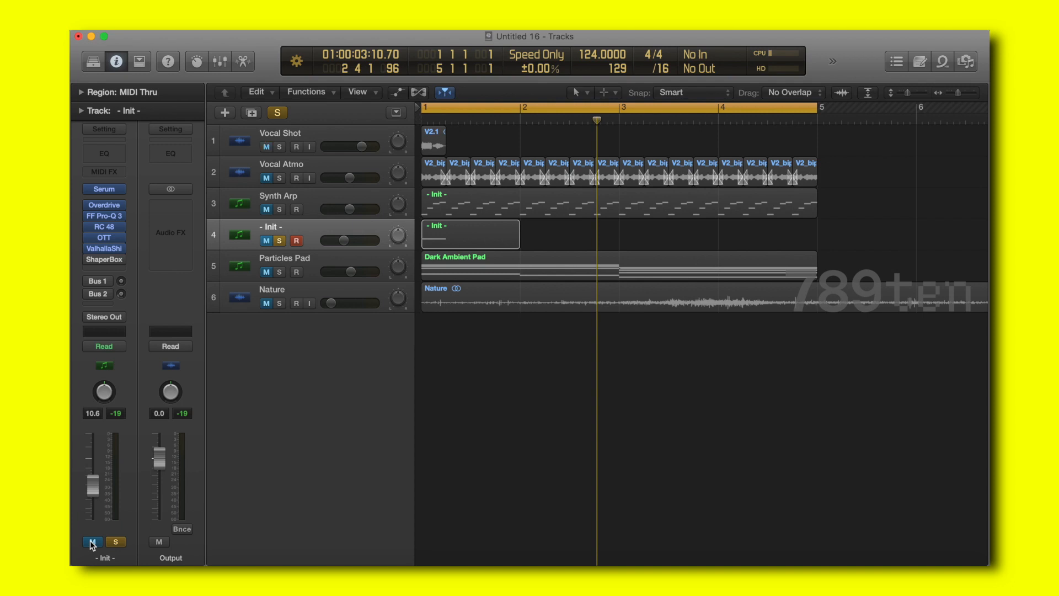
pyautogui.click(93, 542)
# Play the - Init - track from the start, enabling ShaperBox during playback, and mute the track
pyautogui.press('Return')
pyautogui.press('space')
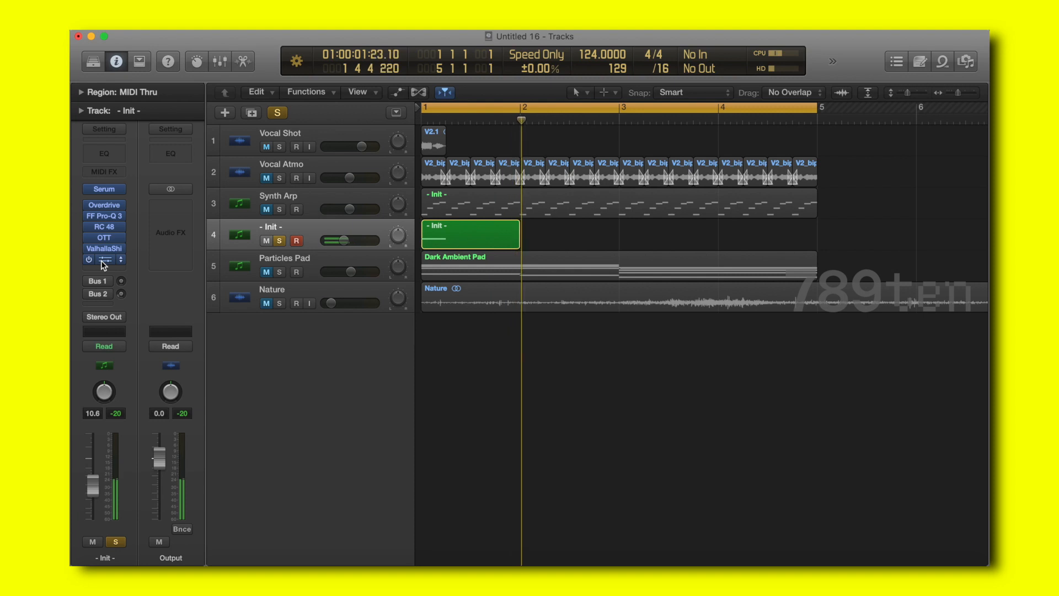
pyautogui.hotkey('ctrl', 'm')
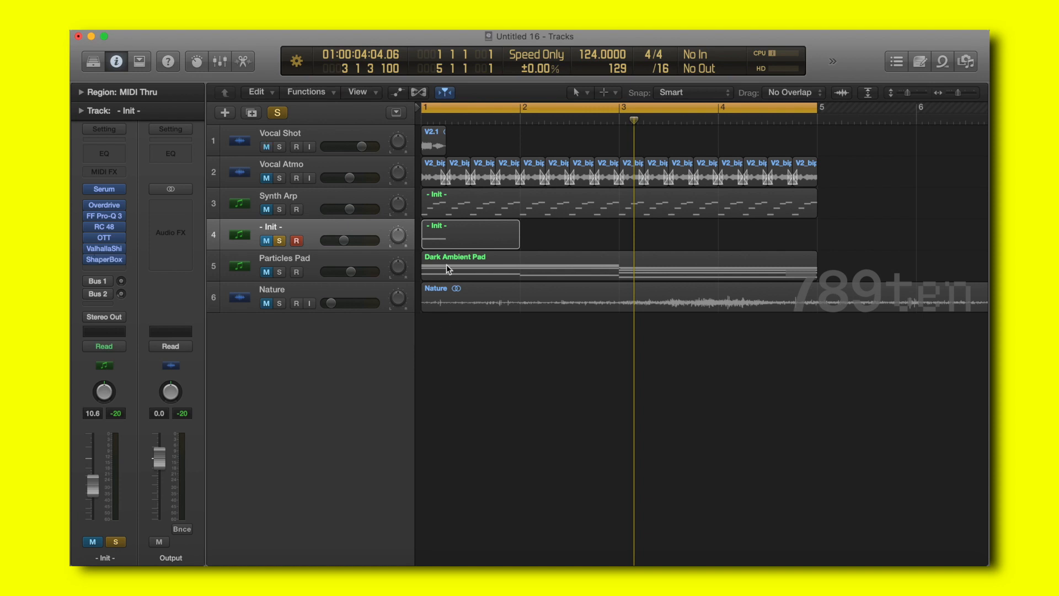
# Review the Sylenth1 Particles Pad patch and the Channel EQ settings on the Particles Pad track
pyautogui.click(599, 266)
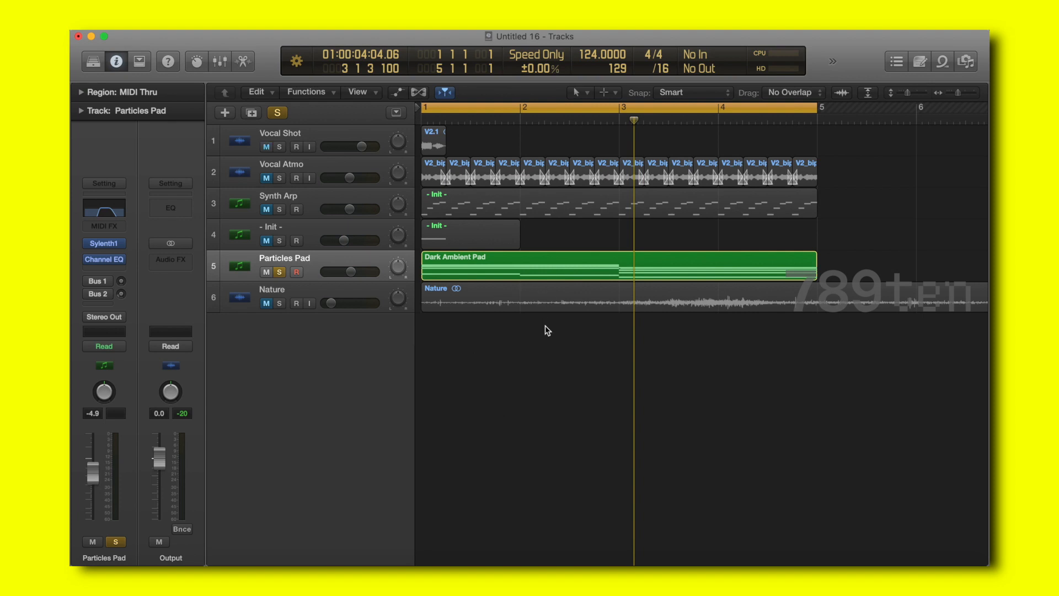
pyautogui.moveTo(95, 245)
pyautogui.click(104, 243)
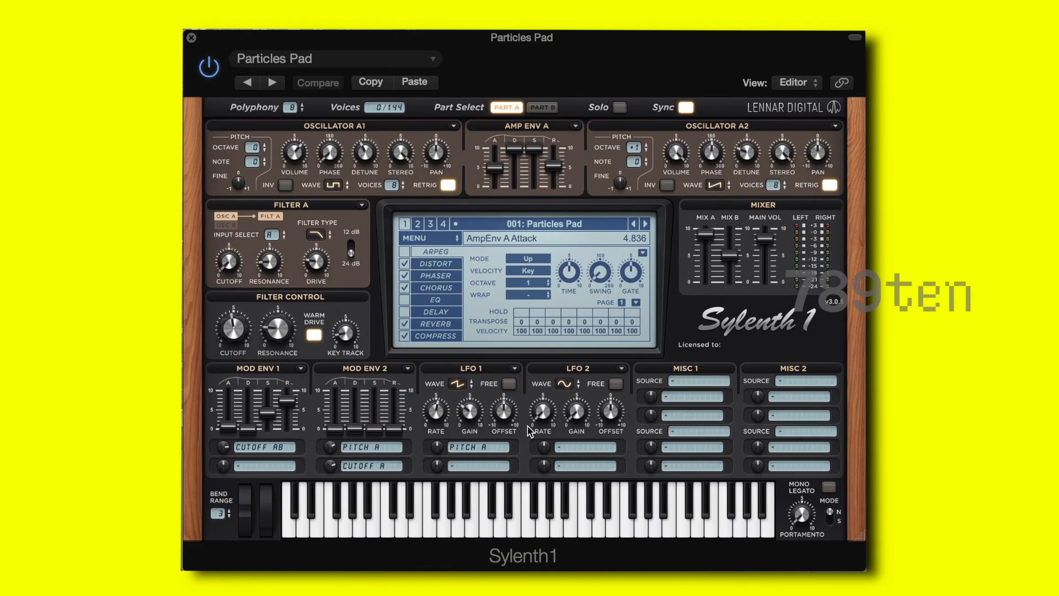
pyautogui.click(191, 40)
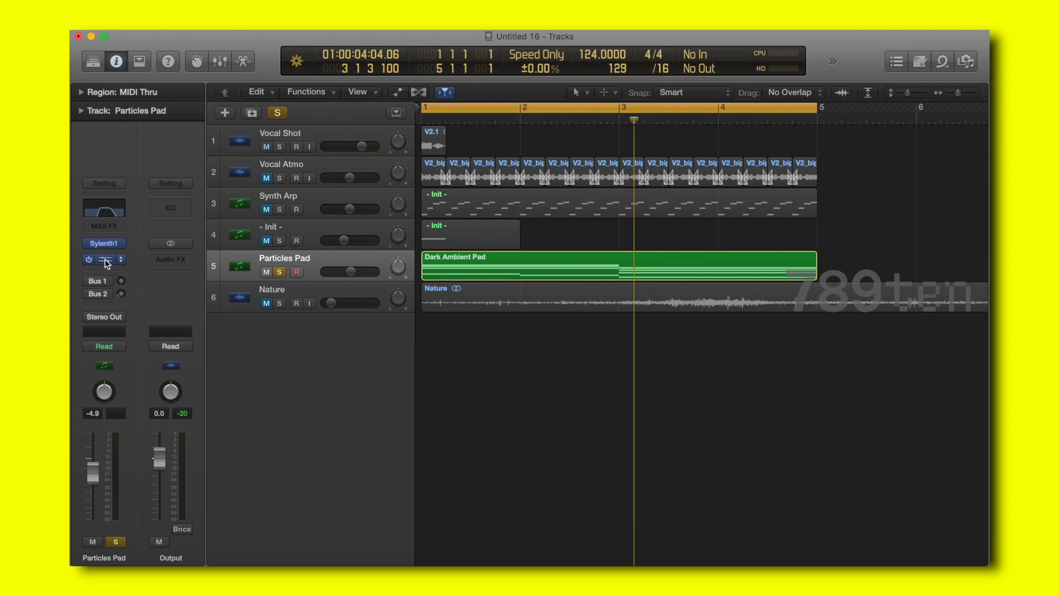
pyautogui.click(105, 259)
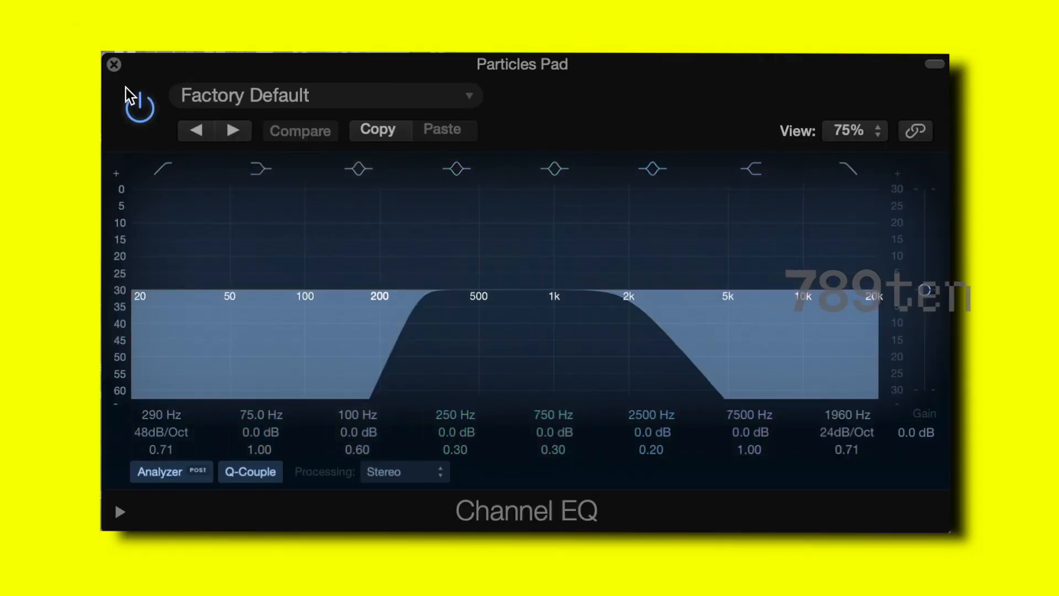
pyautogui.click(115, 64)
# Play the Particles Pad track and lower its volume to -6.6 dB
pyautogui.press('space')
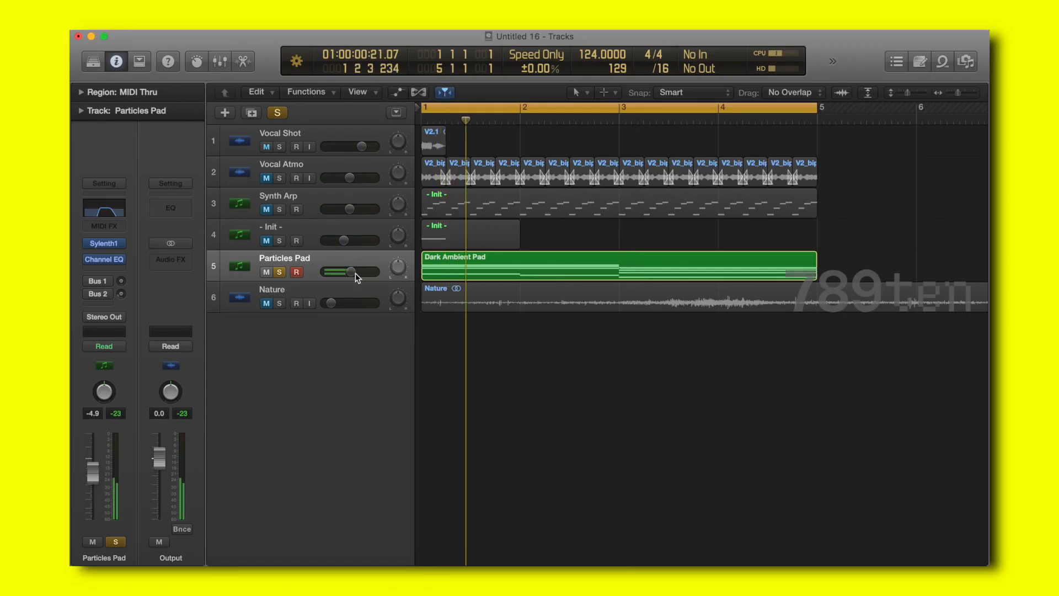
pyautogui.moveTo(355, 273); pyautogui.dragTo(348, 275)
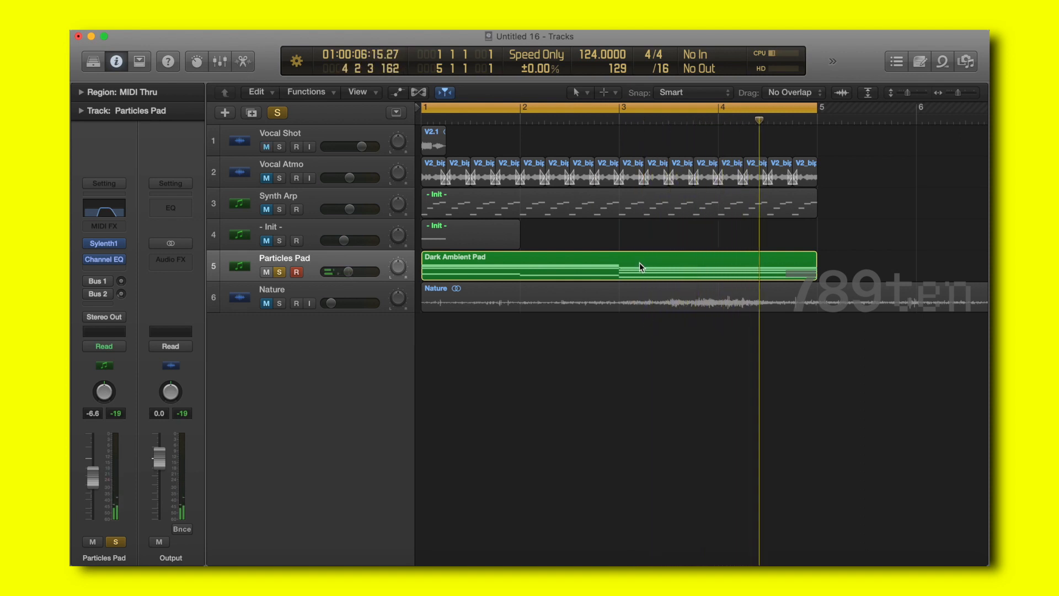
# Mute all notes except the highest one of each chord in the Dark Ambient Pad region, using the Mute Tool in the Piano Roll
pyautogui.click(242, 61)
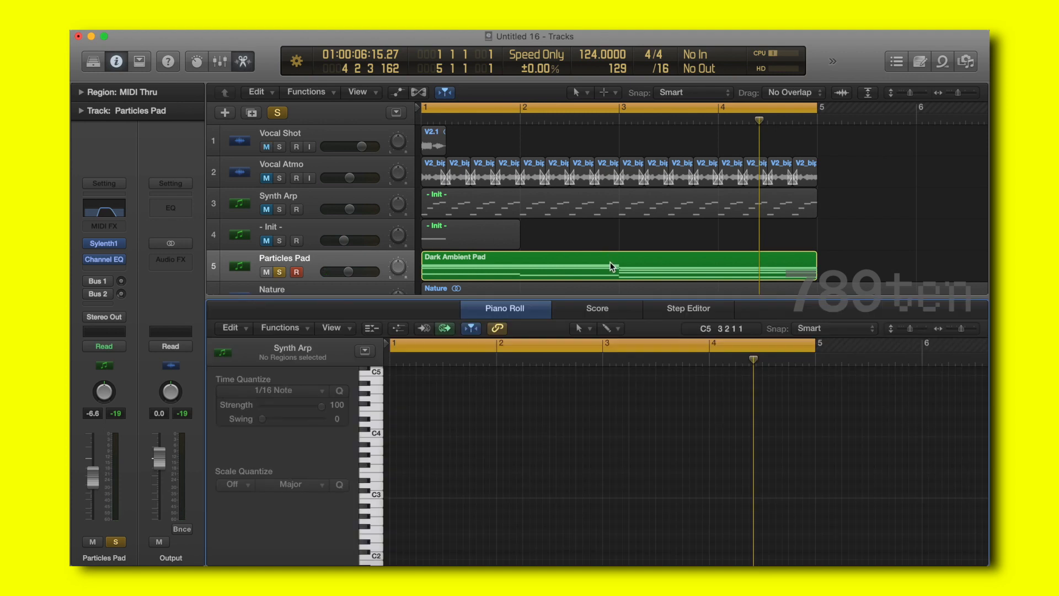
pyautogui.click(611, 261)
pyautogui.scroll(2, 572, 512)
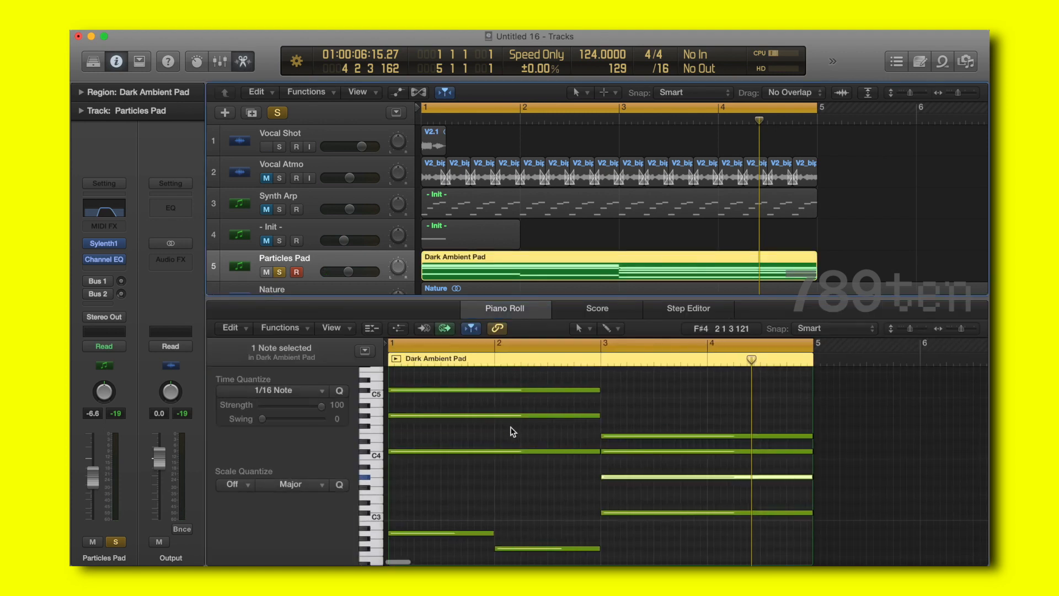
pyautogui.moveTo(531, 546); pyautogui.dragTo(485, 449)
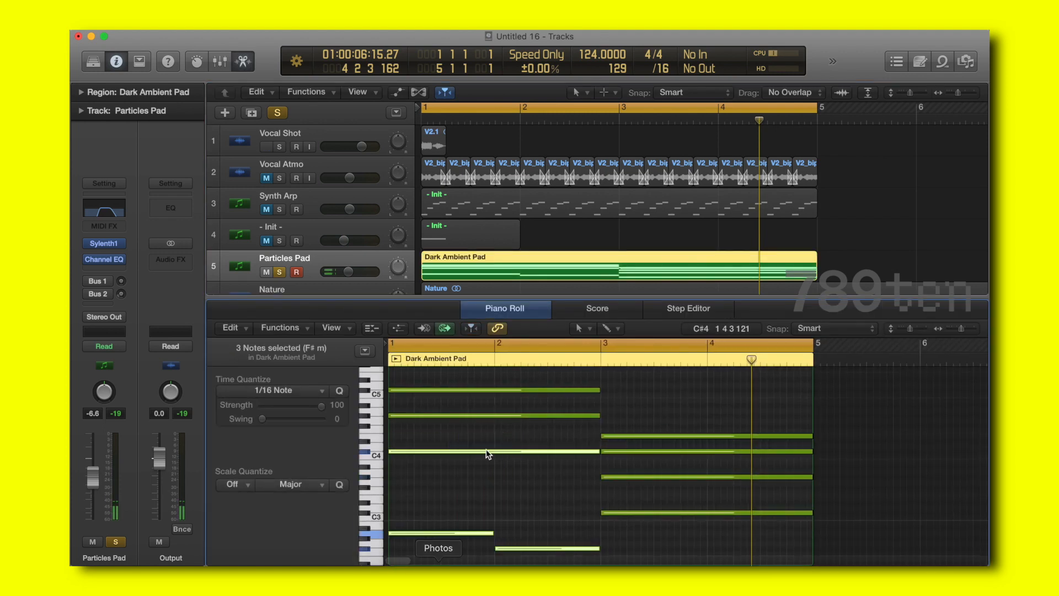
pyautogui.keyDown('shift'); pyautogui.click(496, 415); pyautogui.keyUp('shift')
pyautogui.scroll(-3, 497, 419)
pyautogui.moveTo(650, 546); pyautogui.dragTo(645, 414)
pyautogui.click(583, 328)
pyautogui.click(615, 445)
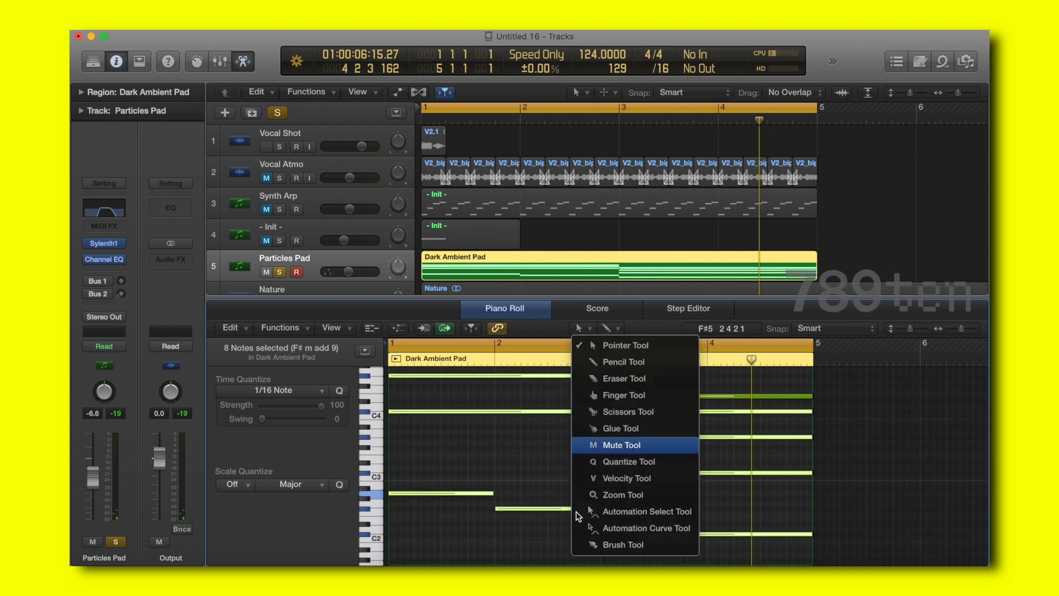
pyautogui.click(553, 509)
# Play the unmuted top notes of the Dark Ambient Pad region, restore the Pointer Tool and close the Piano Roll
pyautogui.press('space')
pyautogui.scroll(3, 588, 430)
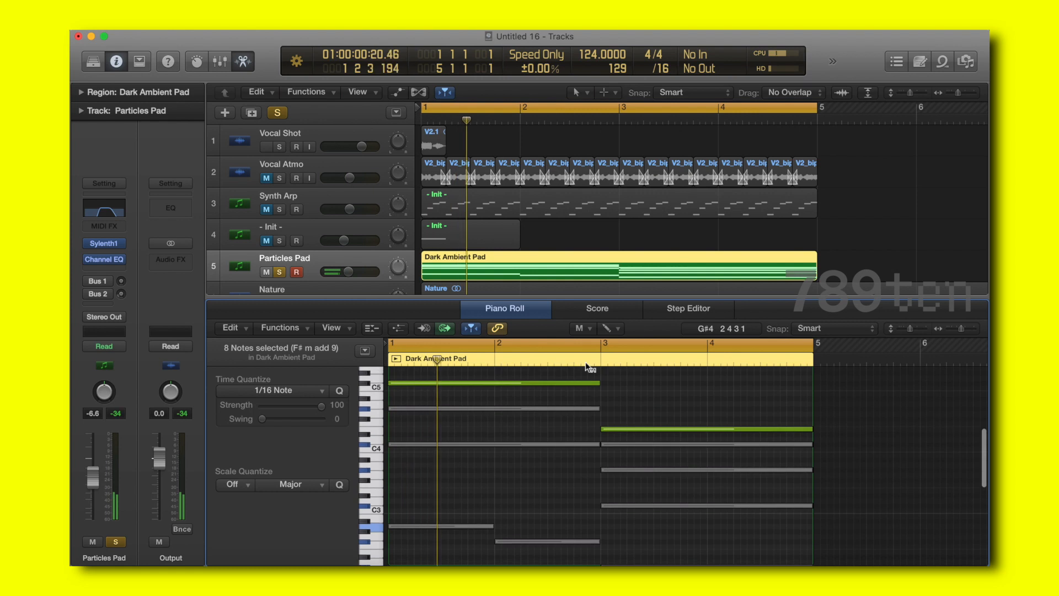
pyautogui.click(583, 329)
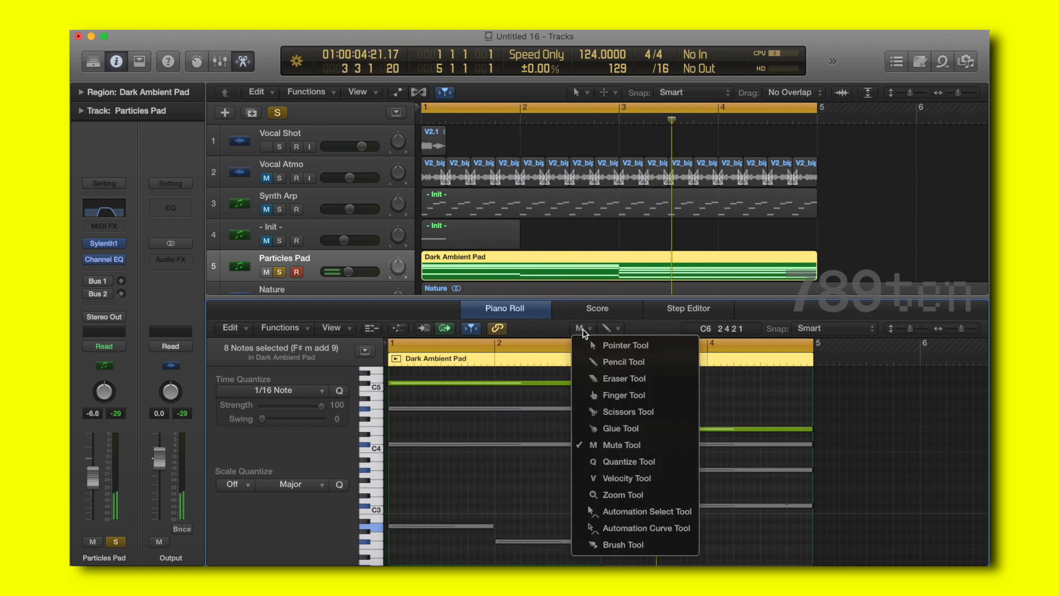
pyautogui.click(588, 346)
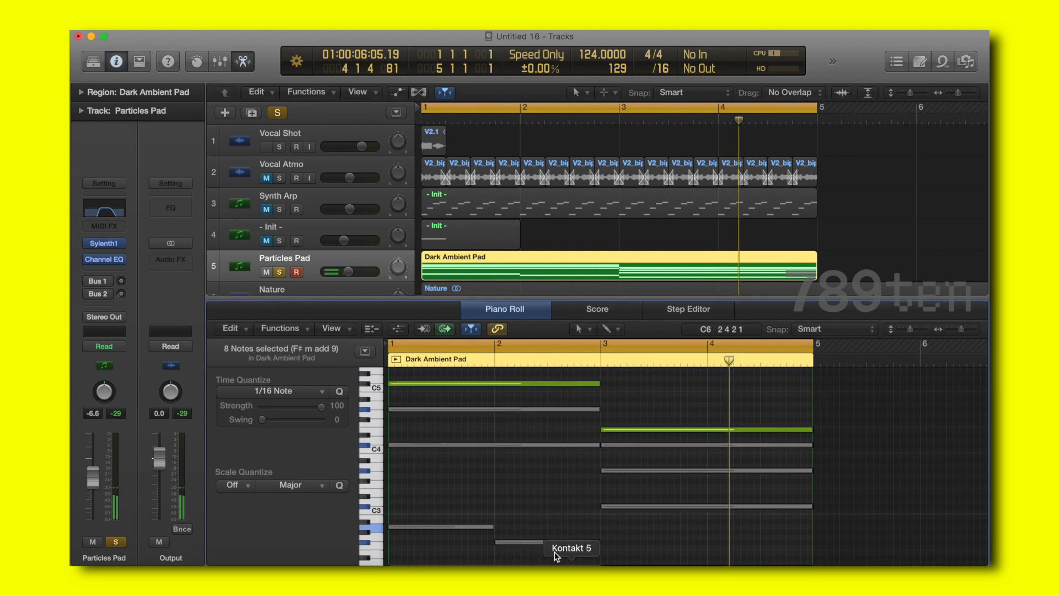
pyautogui.press('e')
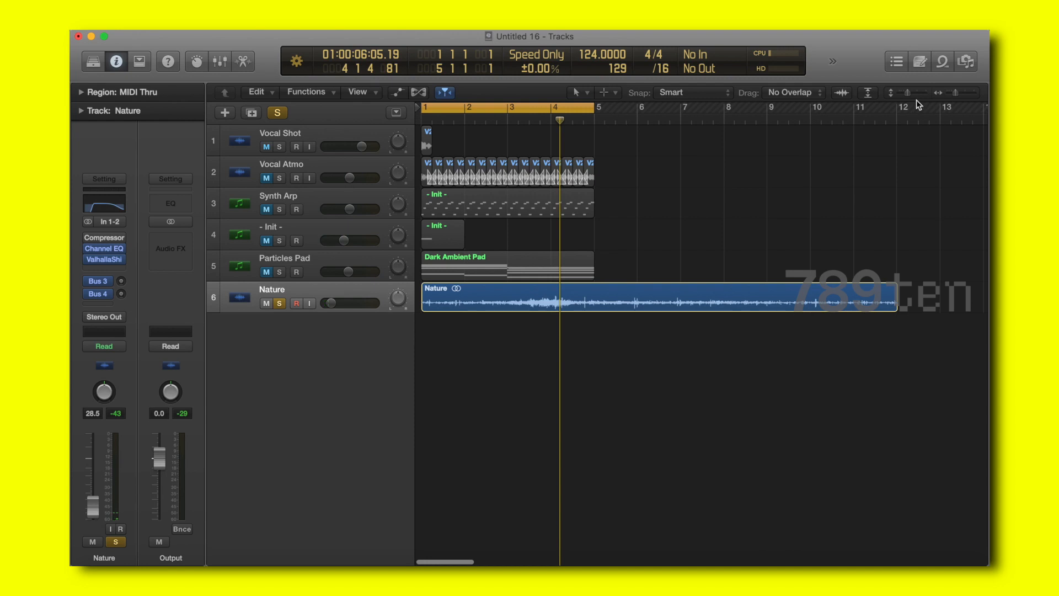
# Enlarge the track rows slightly and select the Nature audio region for review
pyautogui.moveTo(907, 92); pyautogui.dragTo(910, 91)
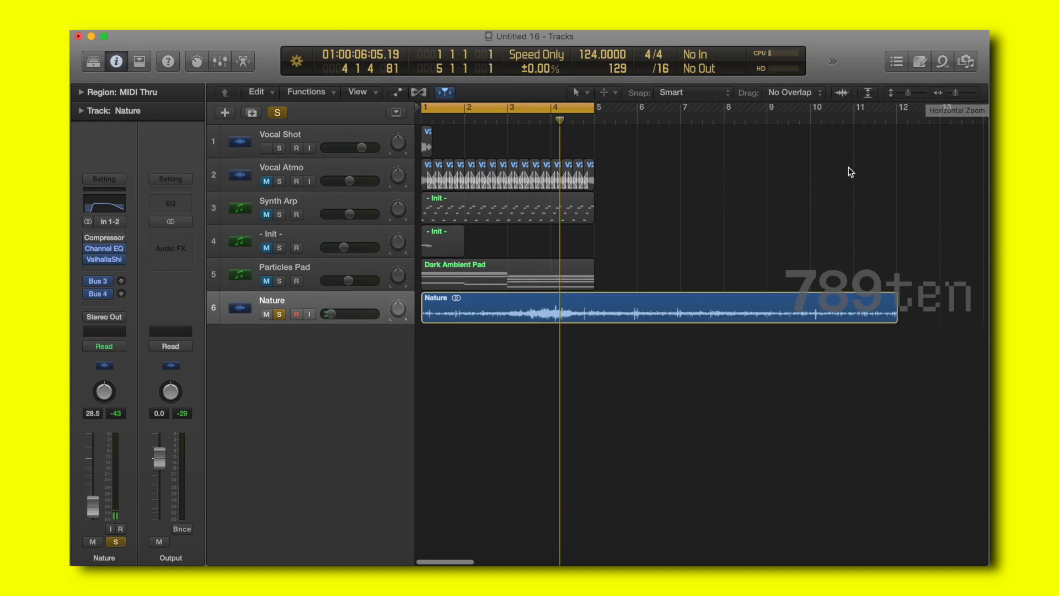
pyautogui.click(539, 303)
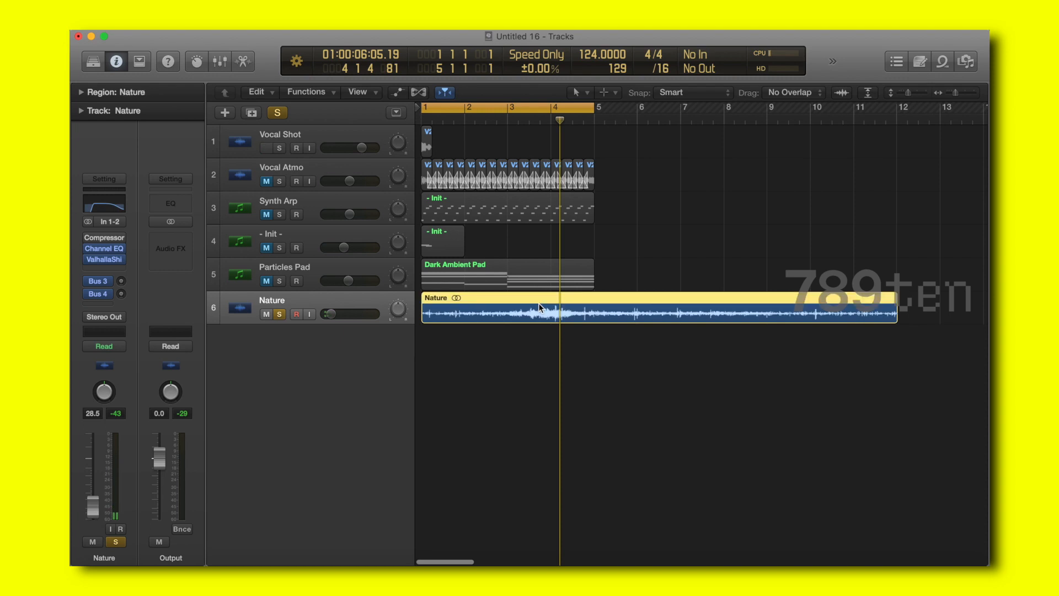